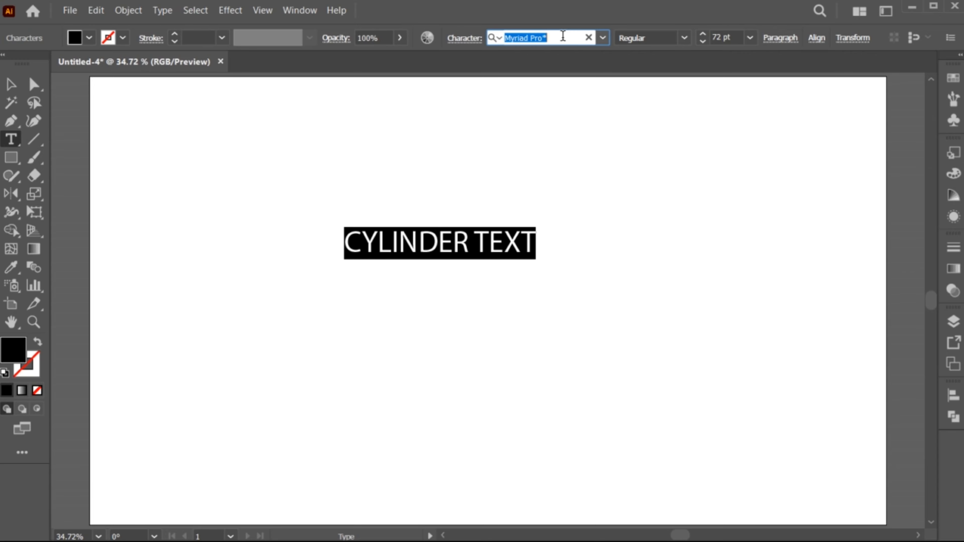
# Set the CYLINDER TEXT lettering in the Gobold Bold font and scale it up slightly from its centre.
pyautogui.write('gobold')
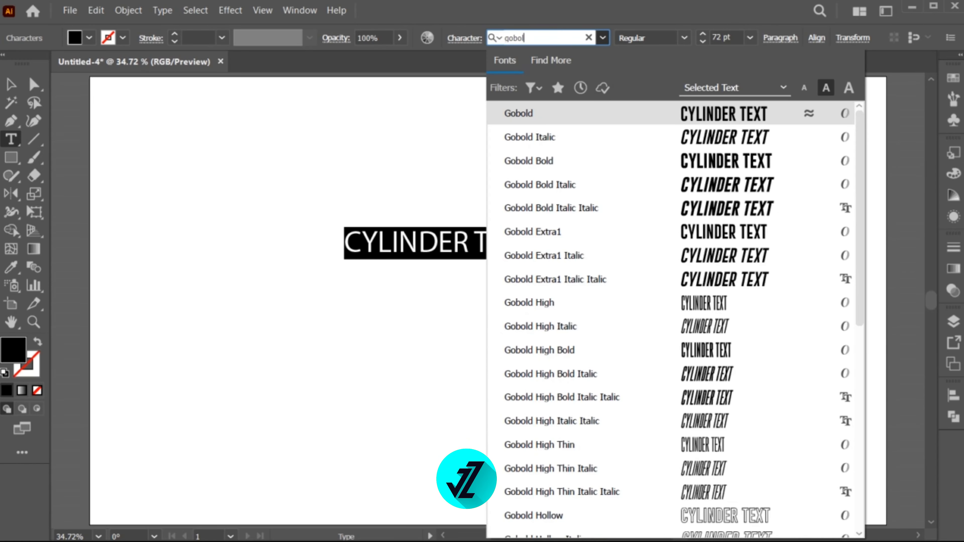
pyautogui.click(601, 166)
pyautogui.click(10, 85)
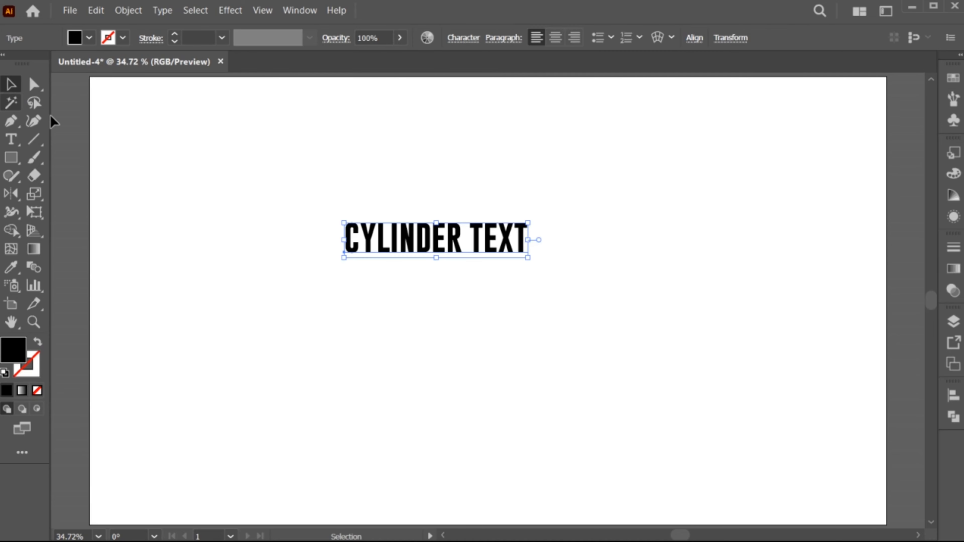
pyautogui.moveTo(439, 259); pyautogui.dragTo(437, 262)
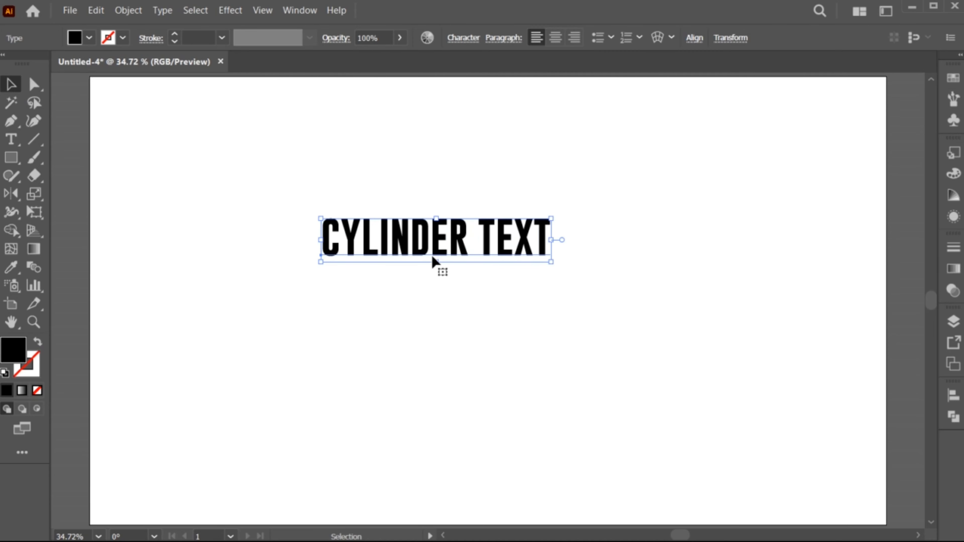
# Convert the text to outlines and make the letters into one compound path.
pyautogui.rightClick(411, 231)
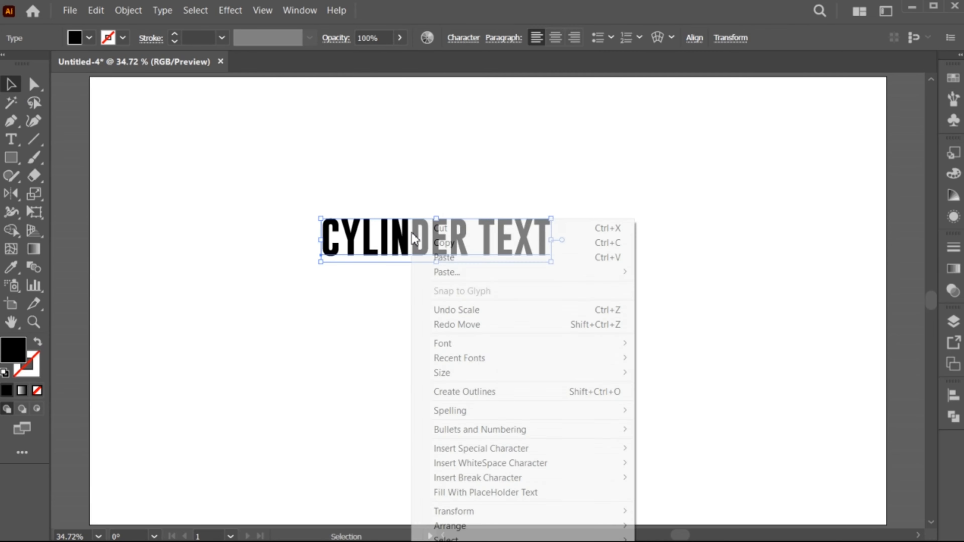
pyautogui.click(467, 390)
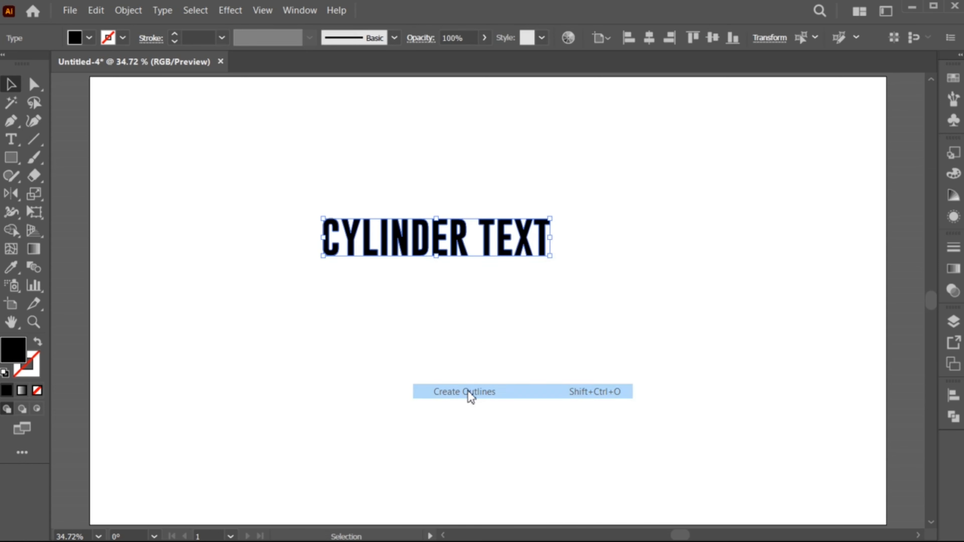
pyautogui.rightClick(403, 236)
pyautogui.click(452, 402)
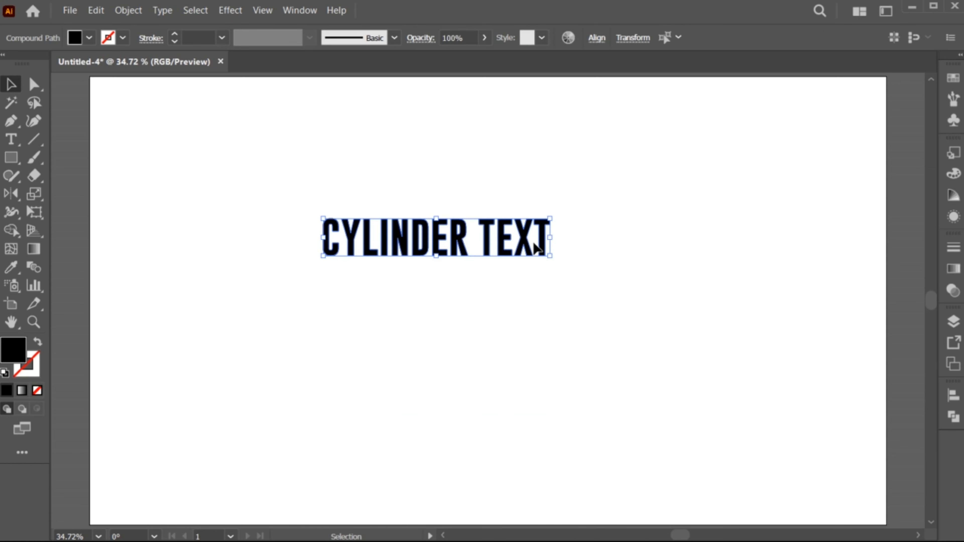
# Move the text to the artboard's left edge and duplicate it rightward into a row of four evenly spaced copies.
pyautogui.moveTo(522, 245); pyautogui.dragTo(300, 211)
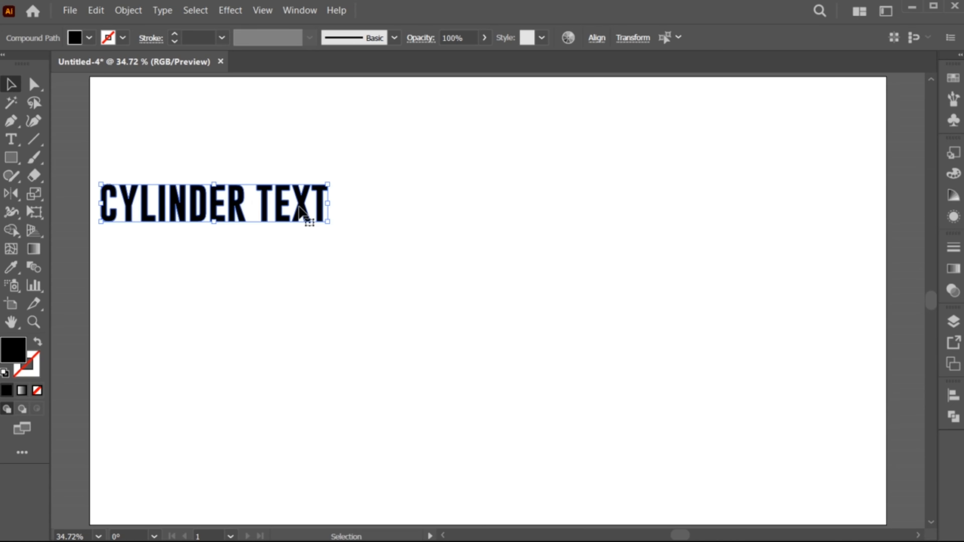
pyautogui.moveTo(211, 208); pyautogui.dragTo(462, 215)
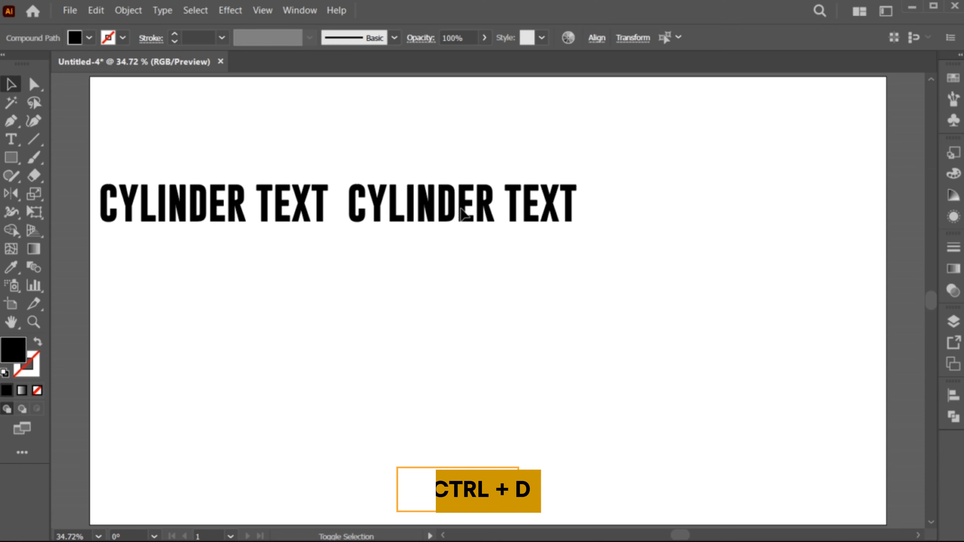
pyautogui.hotkey('ctrl', 'd')
pyautogui.hotkey('ctrl', 'd')
# Select all four CYLINDER TEXT copies and group them.
pyautogui.press('z')
pyautogui.moveTo(508, 285); pyautogui.dragTo(417, 243)
pyautogui.press('v')
pyautogui.moveTo(244, 203); pyautogui.dragTo(745, 258)
pyautogui.moveTo(255, 222); pyautogui.dragTo(855, 264)
pyautogui.hotkey('ctrl', 'g')
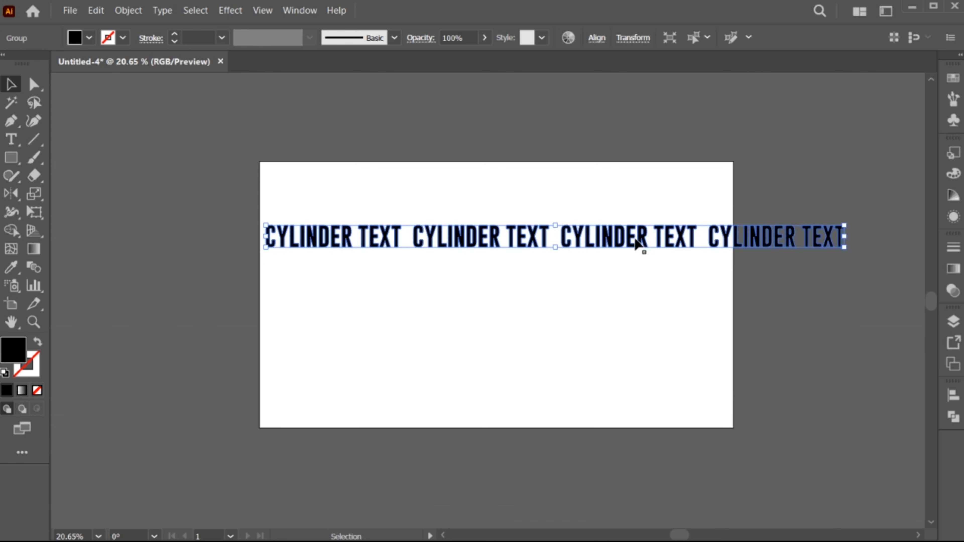
# Reflect the text group across the vertical axis and again across the horizontal axis, leaving it deselected.
pyautogui.hotkey('ctrl', '0')
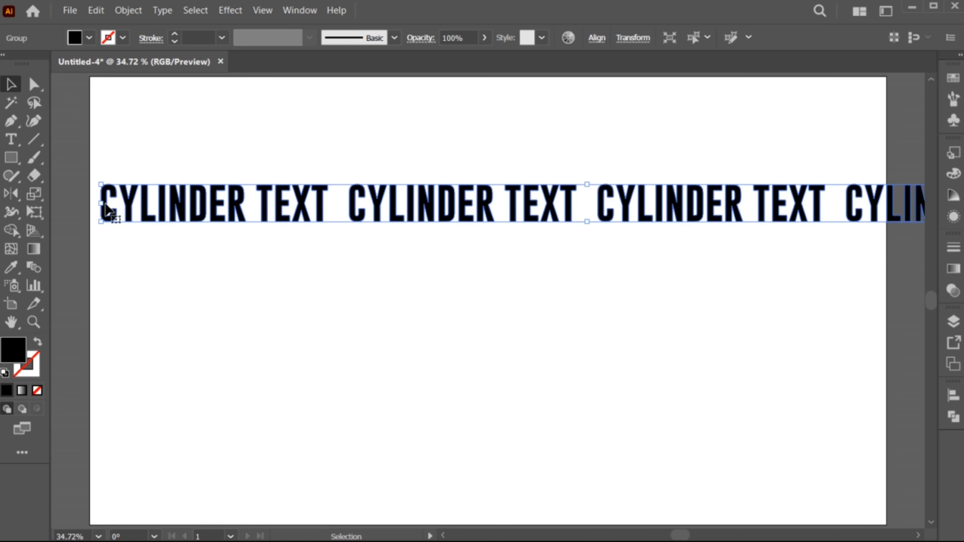
pyautogui.moveTo(11, 193); pyautogui.dragTo(95, 208)
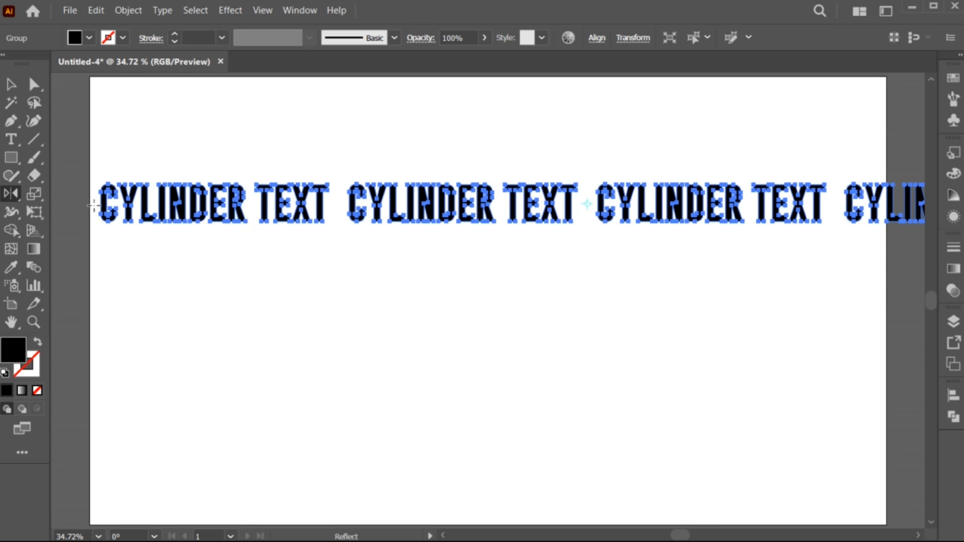
pyautogui.press('Return')
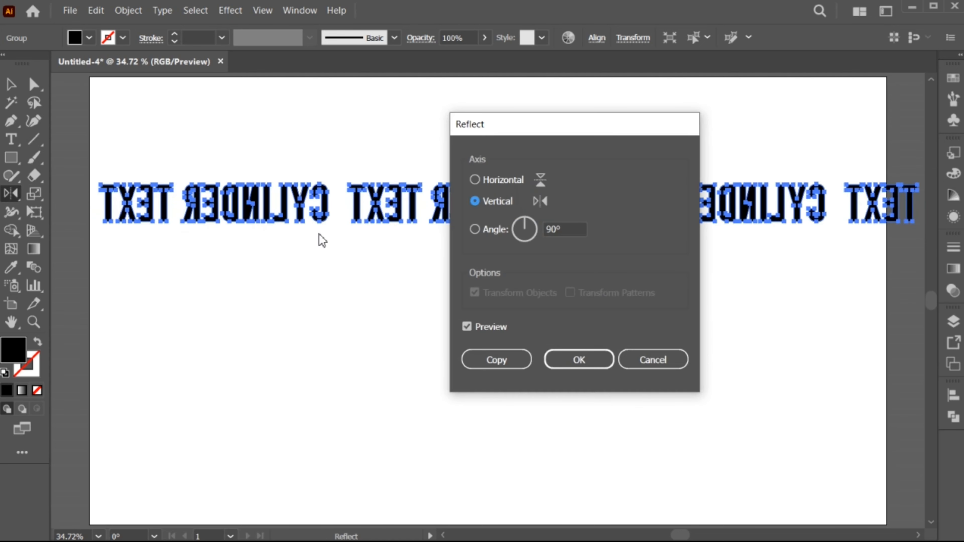
pyautogui.click(571, 358)
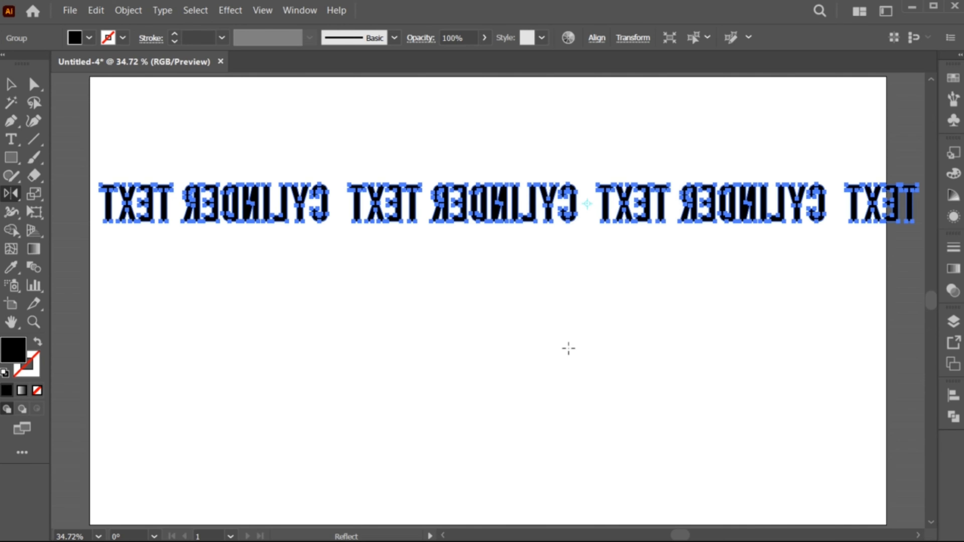
pyautogui.press('Return')
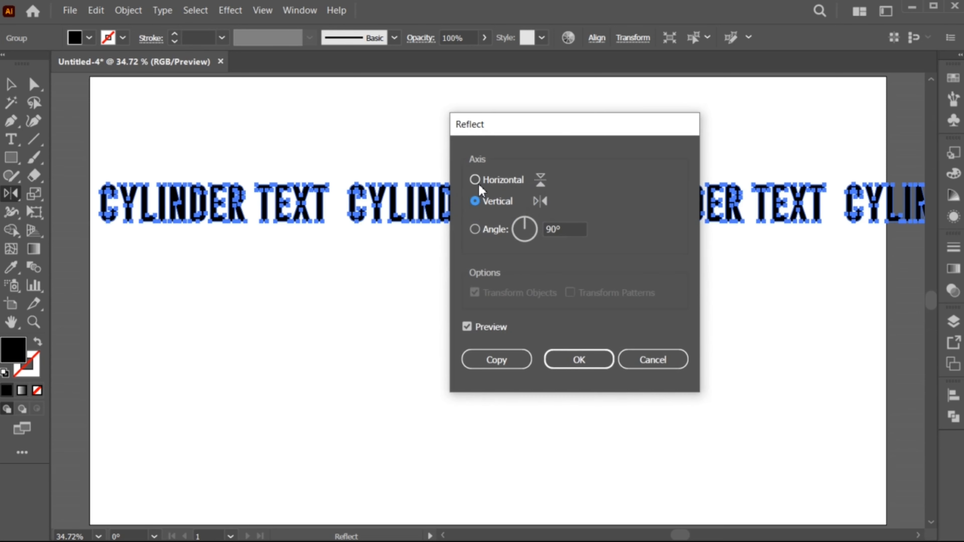
pyautogui.click(475, 180)
pyautogui.click(579, 359)
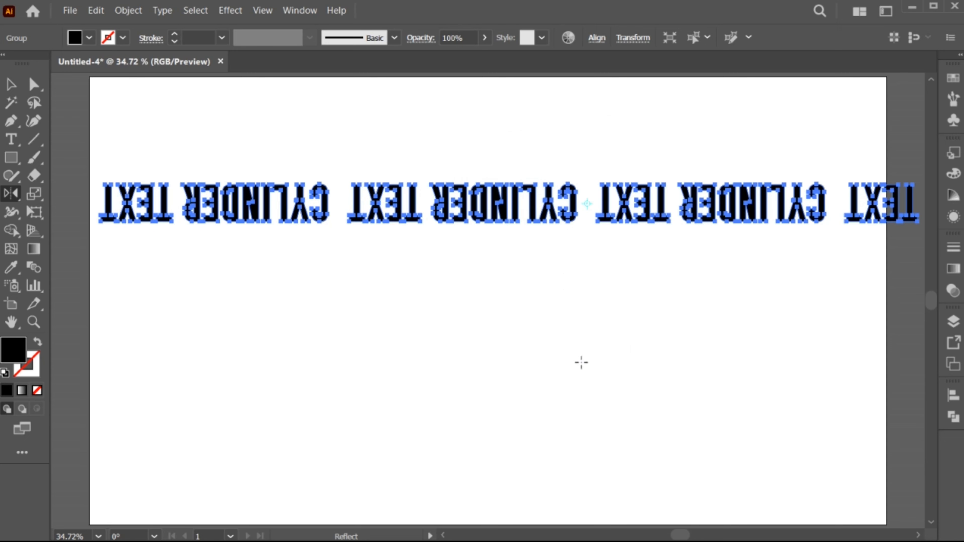
pyautogui.press('v')
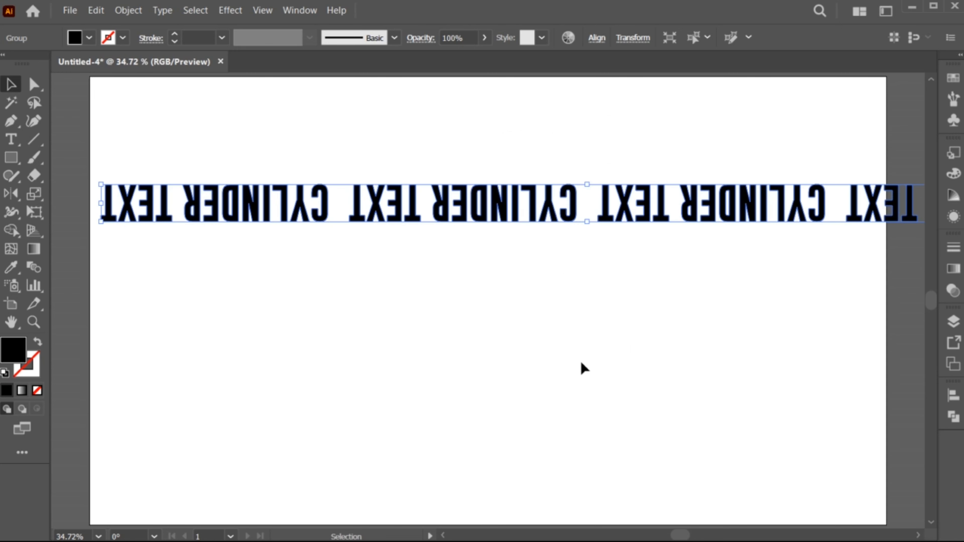
pyautogui.click(822, 254)
# Save the reflected text group as a dynamic symbol with the default name New Symbol and Movie Clip export type.
pyautogui.click(959, 124)
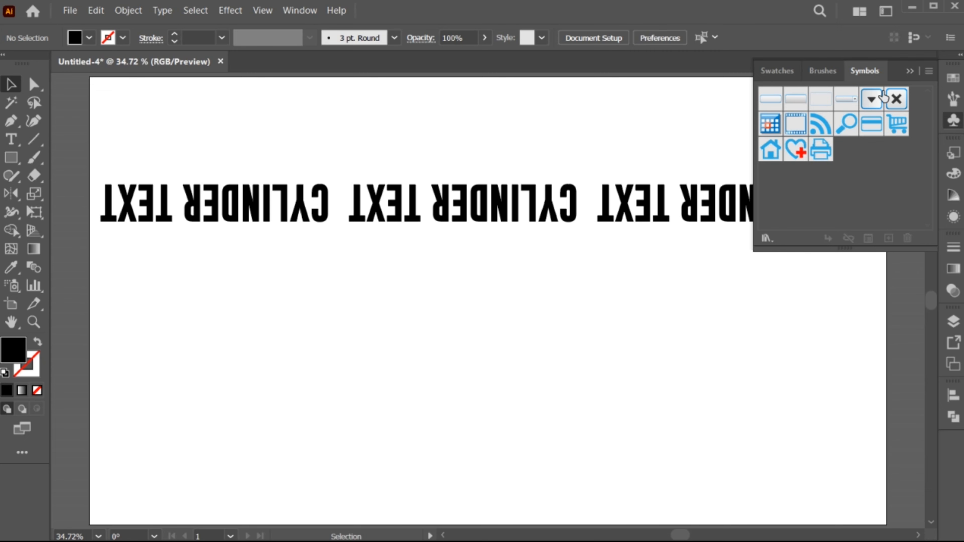
pyautogui.click(297, 12)
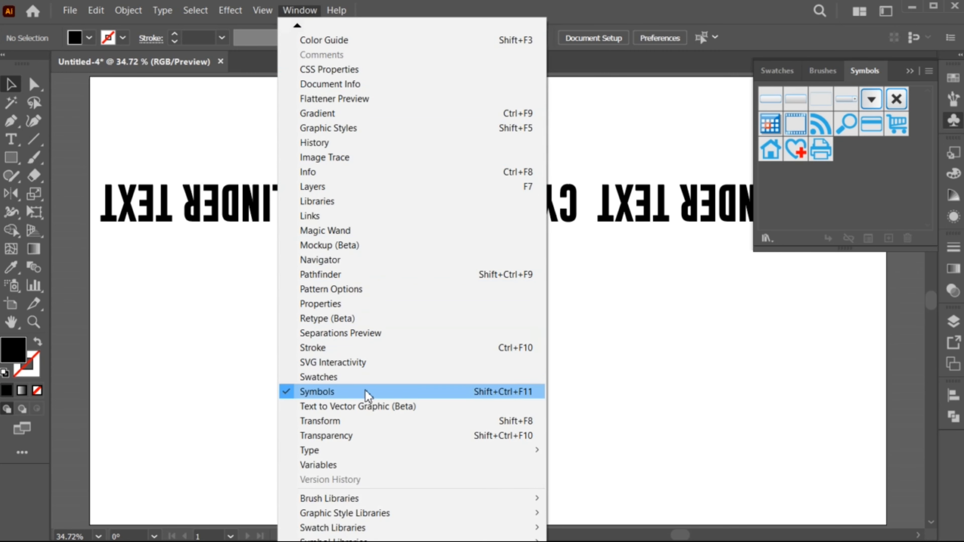
pyautogui.click(791, 203)
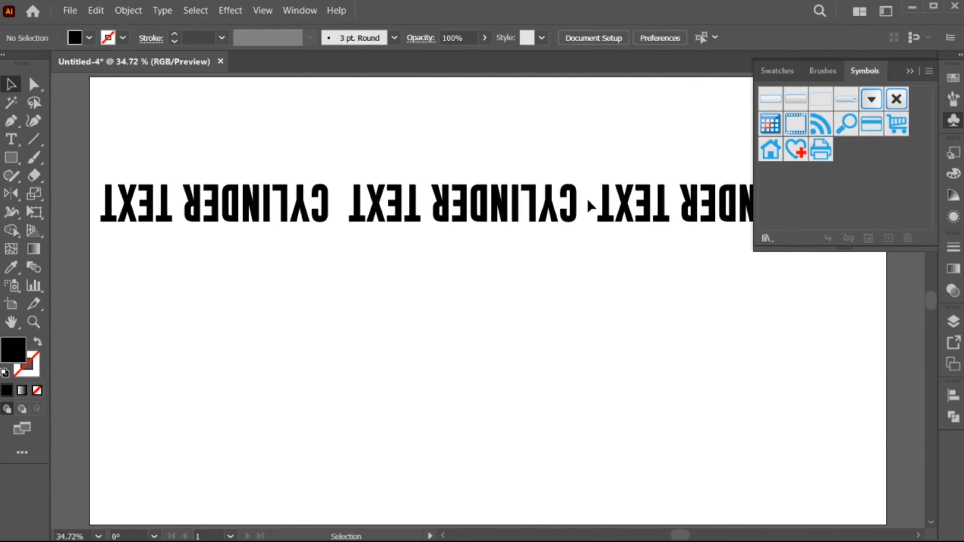
pyautogui.moveTo(573, 205); pyautogui.dragTo(791, 200)
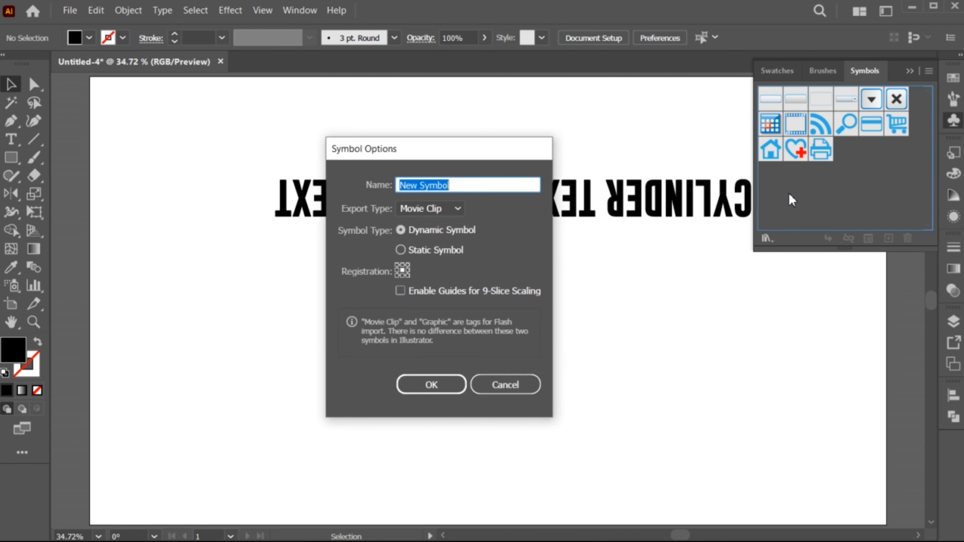
pyautogui.click(430, 380)
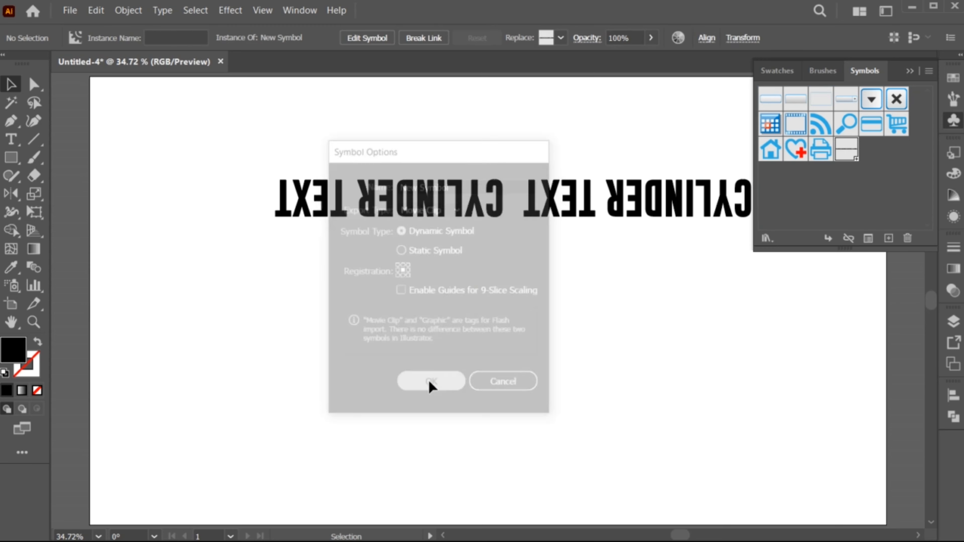
pyautogui.click(909, 72)
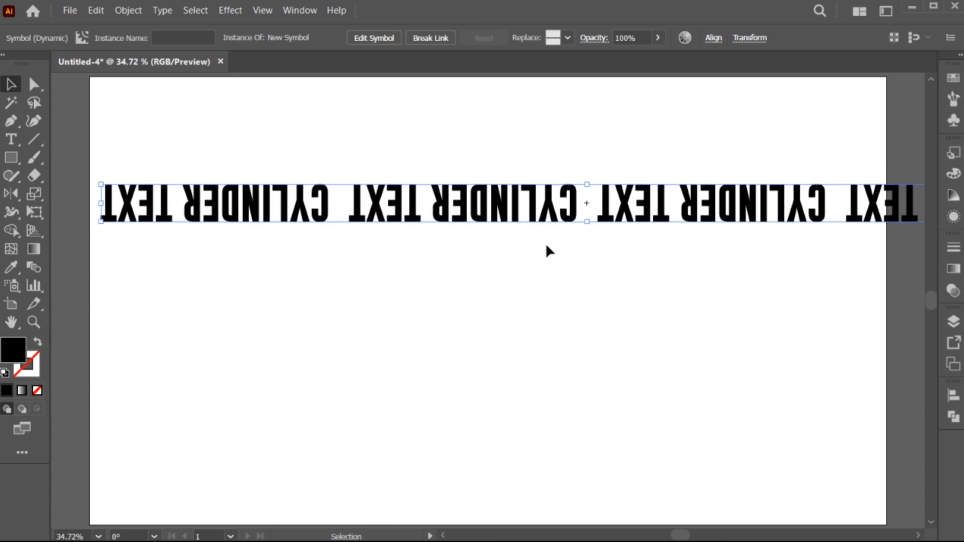
# Move the text symbol instance off the artboard, just above its upper edge, and deselect it.
pyautogui.click(506, 264)
pyautogui.moveTo(534, 337); pyautogui.dragTo(504, 318)
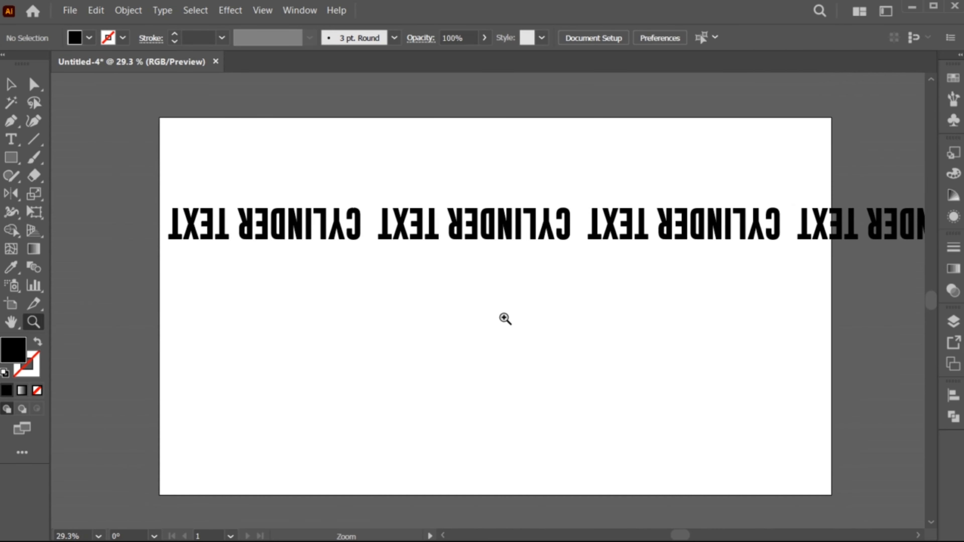
pyautogui.moveTo(505, 273); pyautogui.dragTo(506, 287)
pyautogui.moveTo(461, 231); pyautogui.dragTo(456, 95)
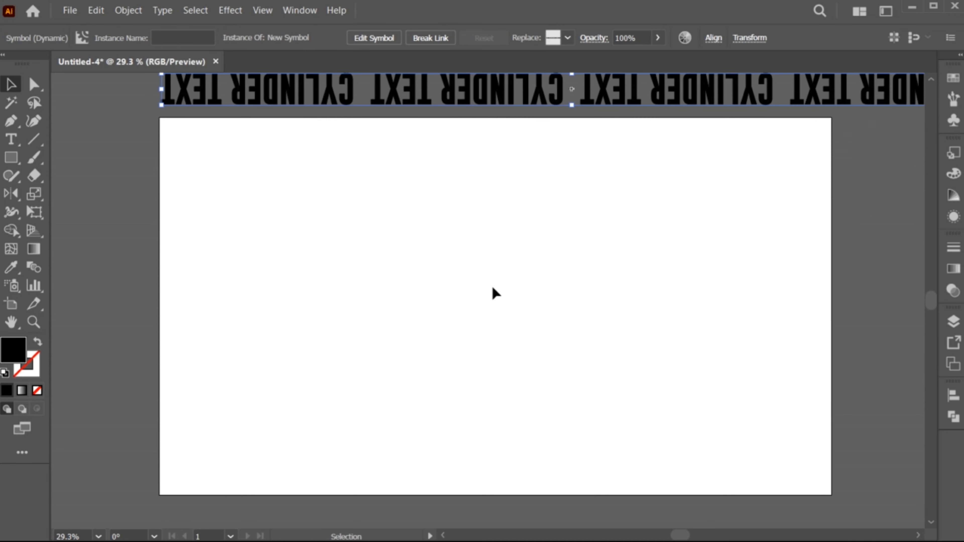
pyautogui.click(492, 288)
pyautogui.hotkey('ctrl', '0')
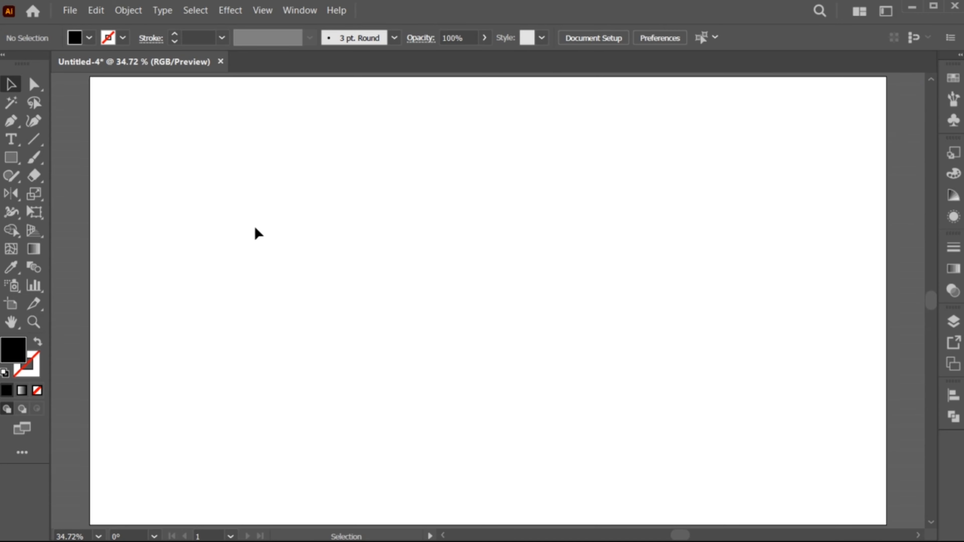
# Draw a large circle near the middle of the artboard with no fill and a 1 pt black stroke.
pyautogui.moveTo(10, 157)
pyautogui.mouseDown()
pyautogui.moveTo(35, 159)
pyautogui.moveTo(80, 189)
pyautogui.mouseUp()
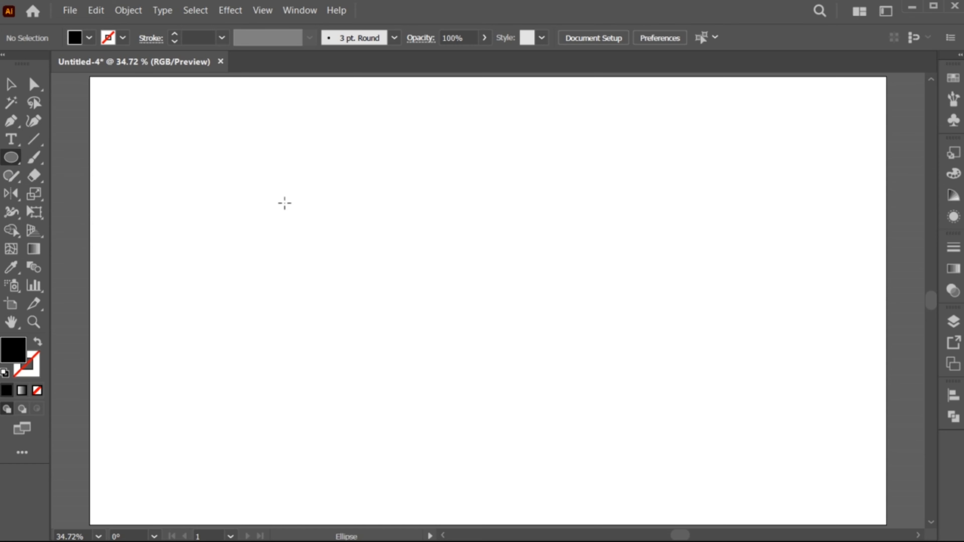
pyautogui.moveTo(296, 183); pyautogui.dragTo(416, 303)
pyautogui.moveTo(433, 263)
pyautogui.mouseDown()
pyautogui.moveTo(594, 418)
pyautogui.moveTo(583, 392)
pyautogui.moveTo(599, 403)
pyautogui.mouseUp()
pyautogui.press('v')
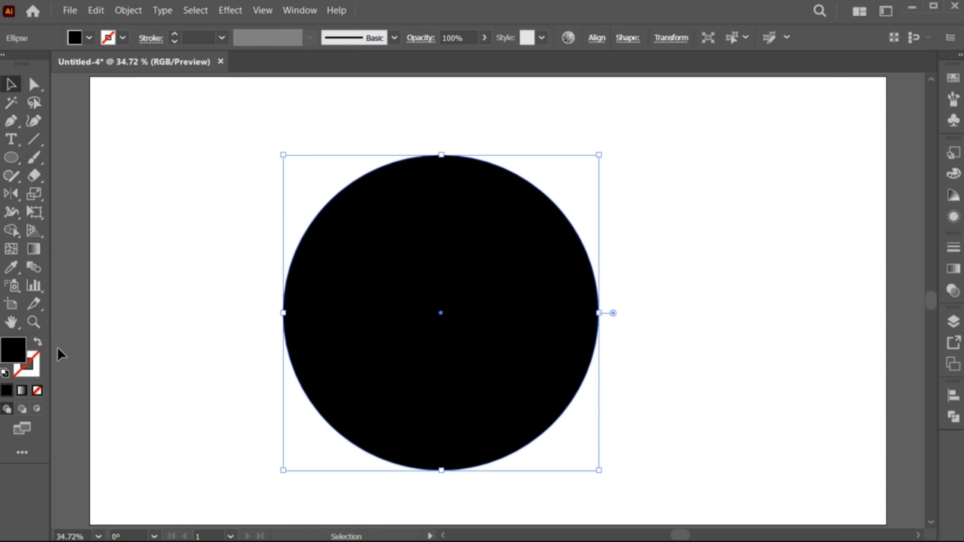
pyautogui.click(37, 342)
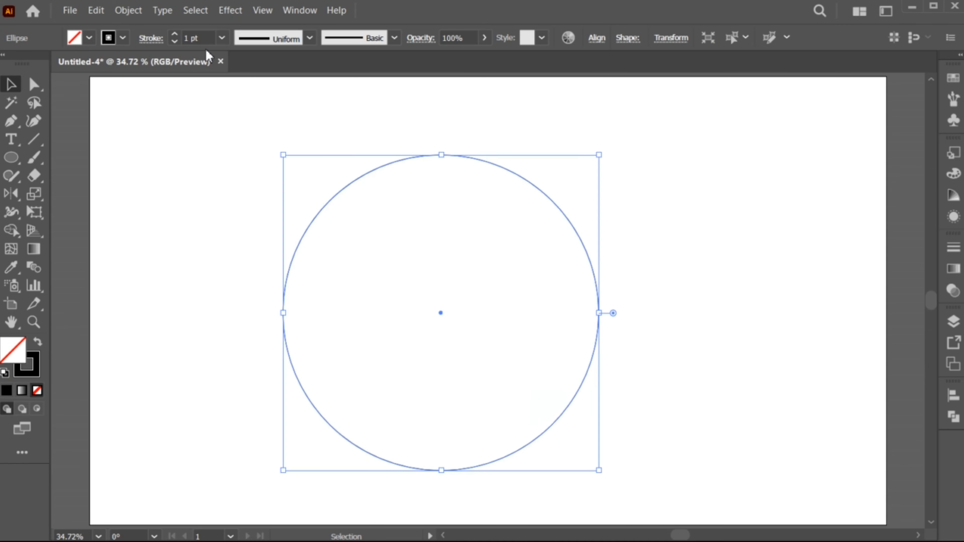
# Apply the 3D Extrude & Bevel (Classic) effect to the circle with preview and tilt it freely to about 79°, 16° and 11°.
pyautogui.click(230, 10)
pyautogui.moveTo(241, 100)
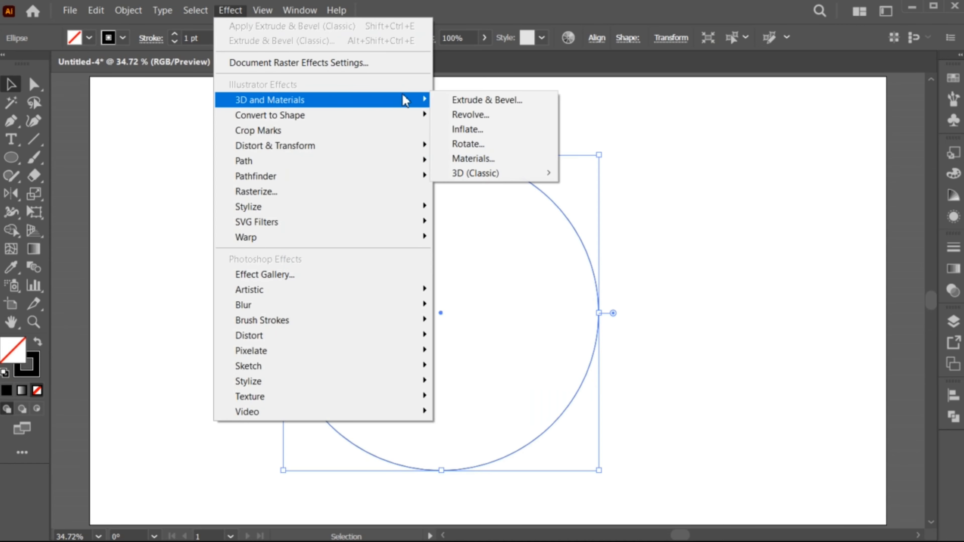
pyautogui.moveTo(535, 175)
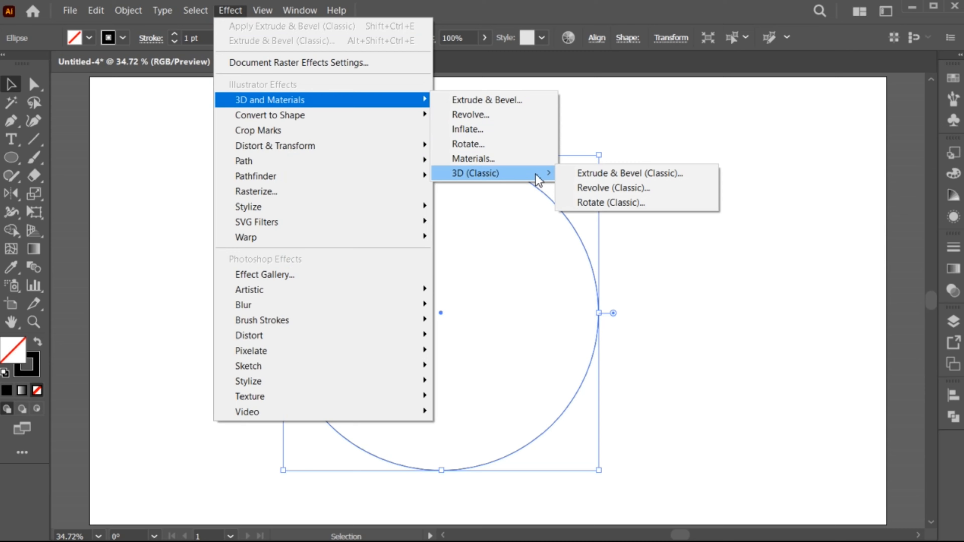
pyautogui.click(598, 175)
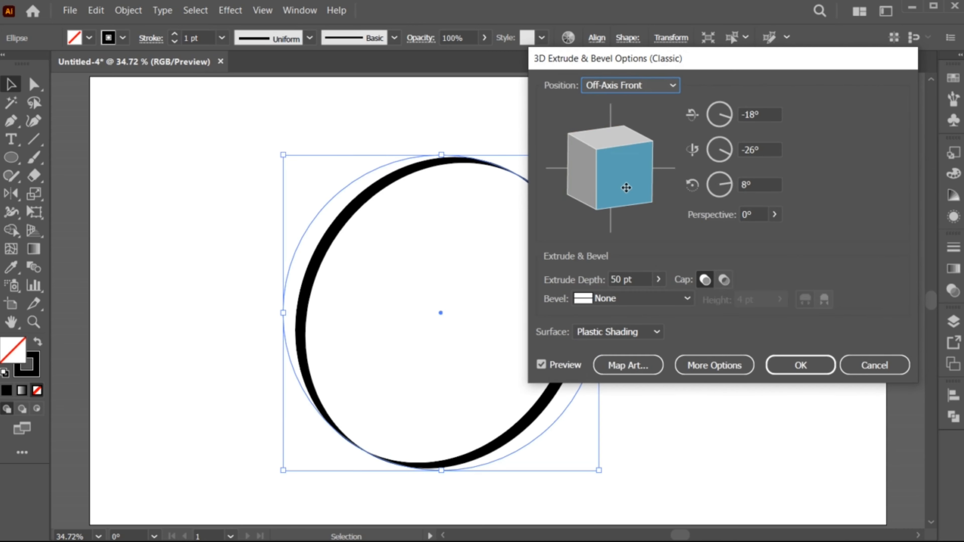
pyautogui.moveTo(626, 187); pyautogui.dragTo(591, 122)
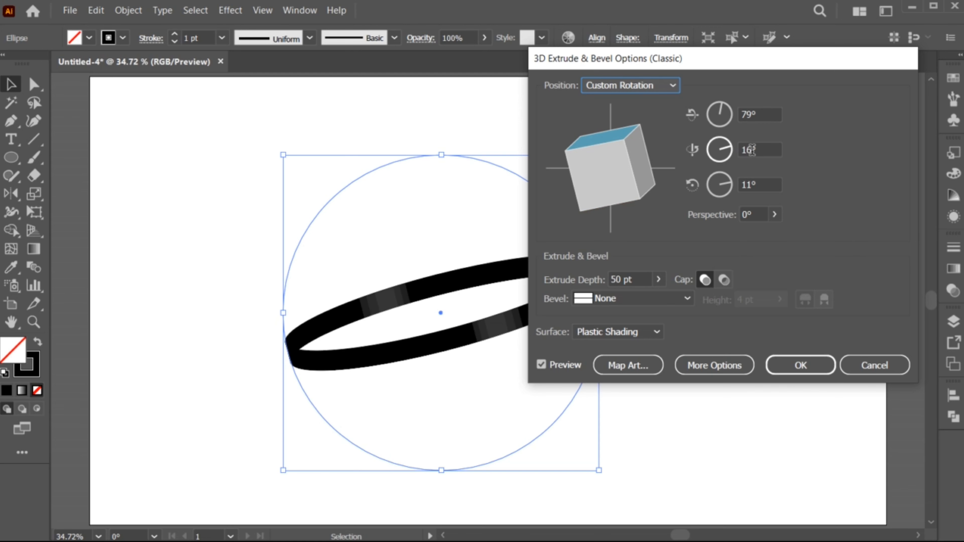
# Set the extrusion's rotation to 21° around the Y axis and 13° around the Z axis.
pyautogui.click(761, 151)
pyautogui.scroll(5, 761, 151)
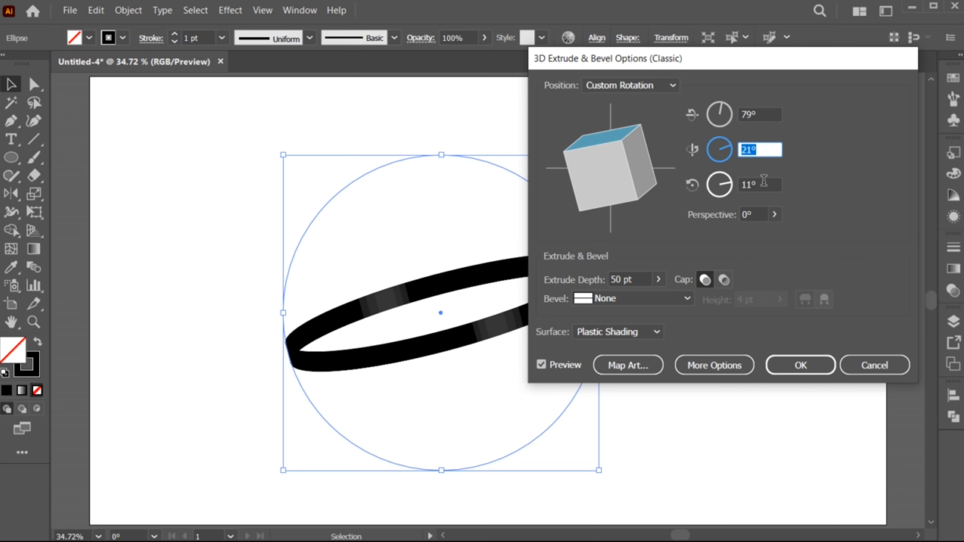
pyautogui.click(764, 181)
pyautogui.scroll(3, 764, 181)
pyautogui.scroll(-1, 763, 181)
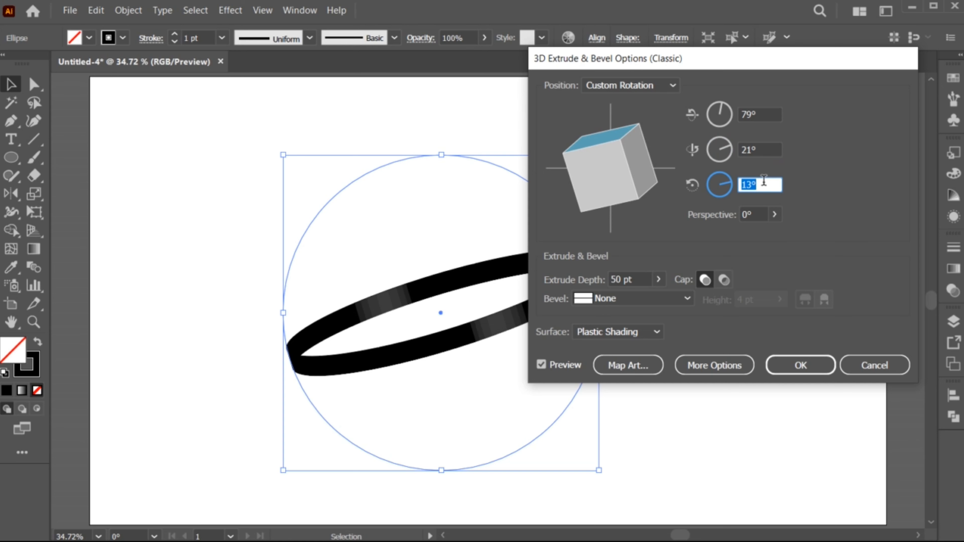
# Set the extrude depth of the ring to 78 pt.
pyautogui.click(642, 279)
pyautogui.scroll(20, 642, 278)
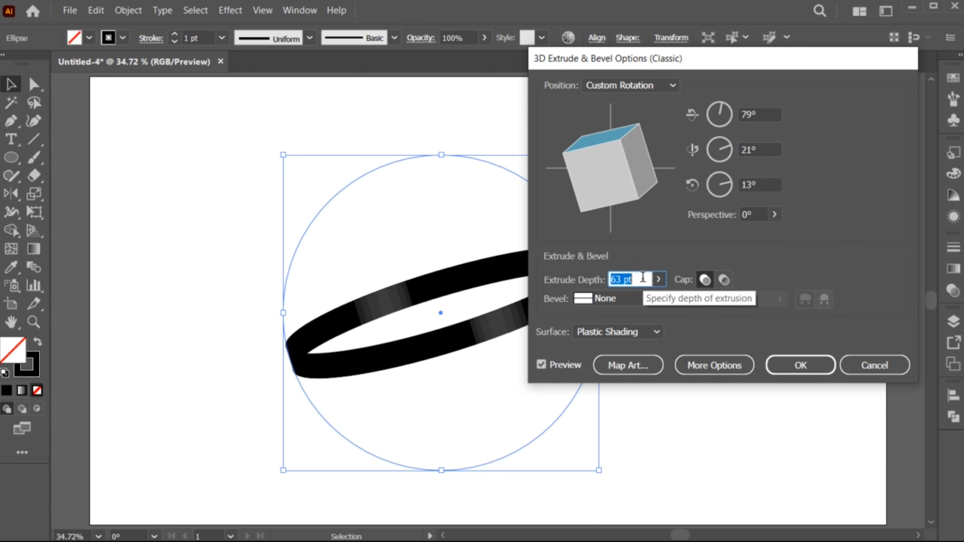
pyautogui.scroll(8, 642, 277)
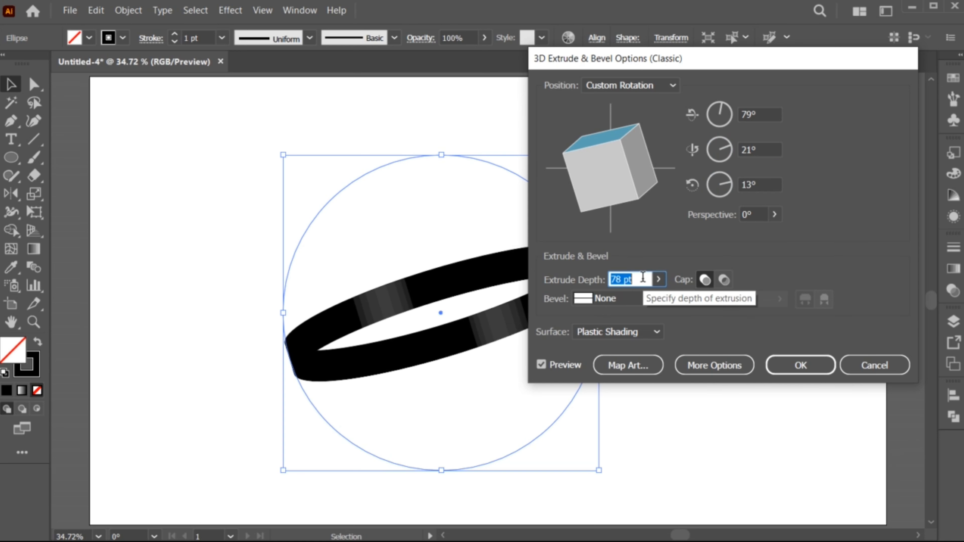
# Map the New Symbol artwork onto surface 3 of 4, scaled to fit, with Invisible Geometry enabled.
pyautogui.click(627, 366)
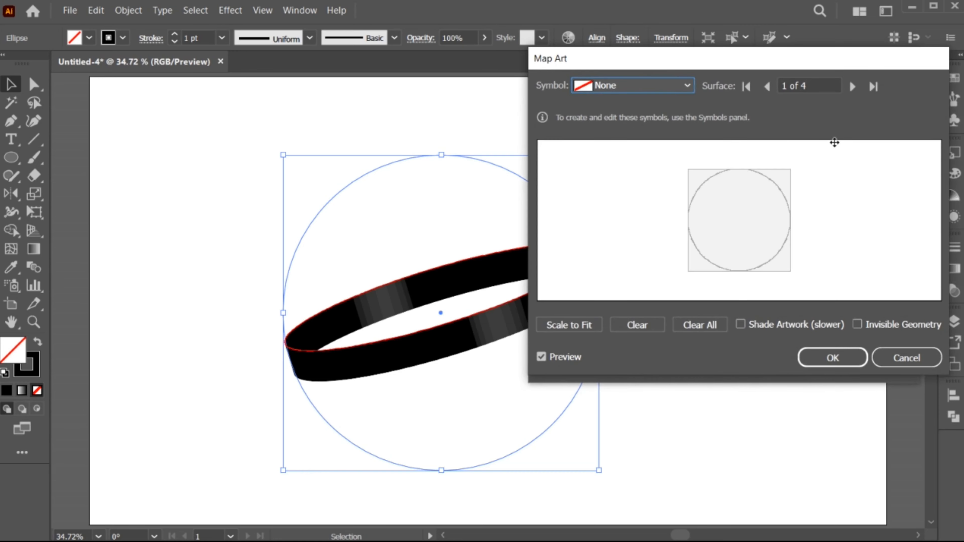
pyautogui.click(853, 87)
pyautogui.click(853, 86)
pyautogui.click(679, 86)
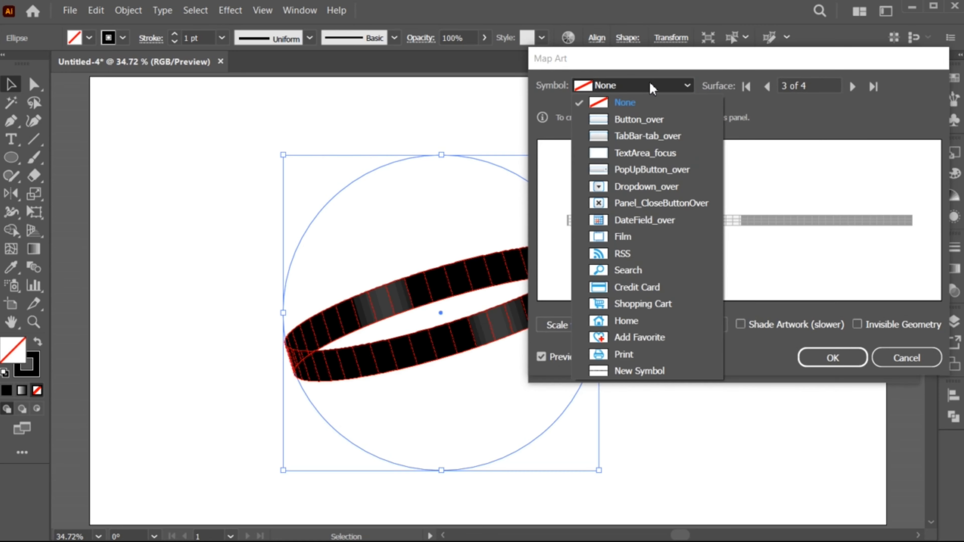
pyautogui.click(647, 371)
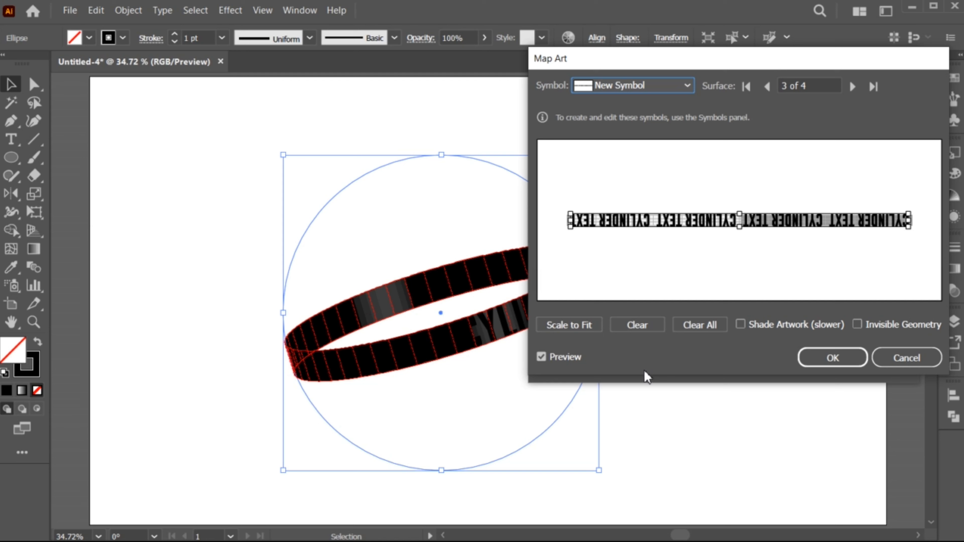
pyautogui.click(587, 329)
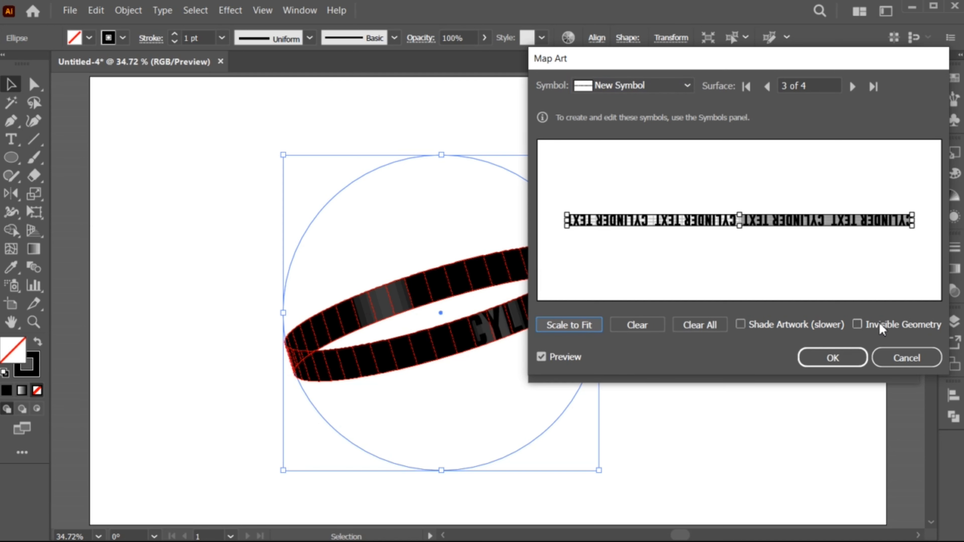
pyautogui.click(857, 324)
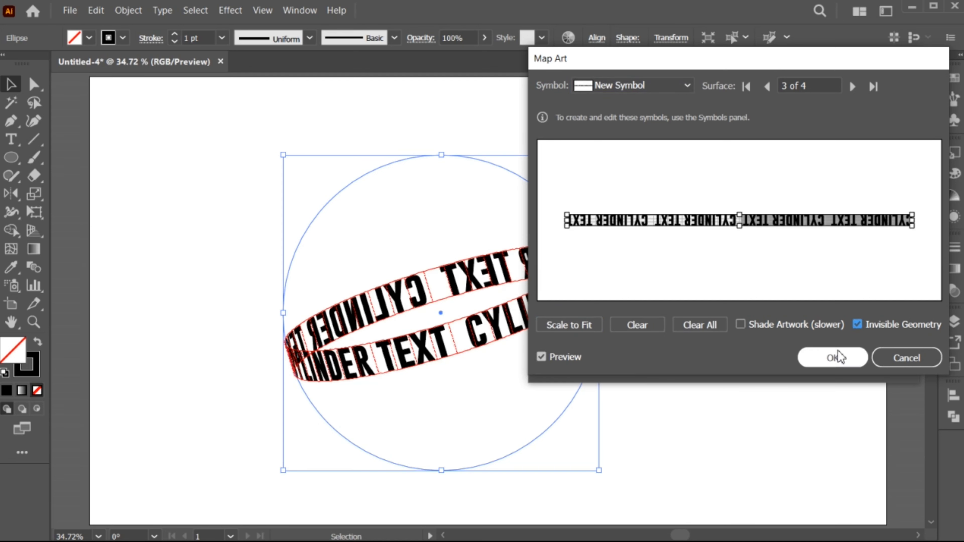
pyautogui.click(834, 358)
# Set the extrusion's rotation around the Y axis to -12°.
pyautogui.click(766, 150)
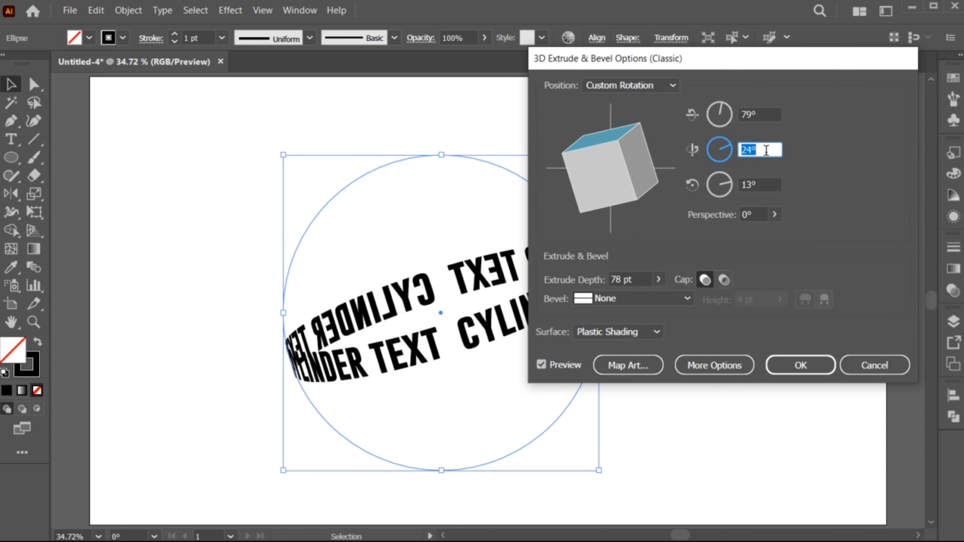
pyautogui.press('Down')
pyautogui.press('Down')
pyautogui.press('Down')
pyautogui.press('Down')
pyautogui.press('Down')
pyautogui.press('Down')
pyautogui.press('Down')
pyautogui.press('Down')
pyautogui.press('Down')
pyautogui.press('Down')
pyautogui.press('Down')
pyautogui.press('Down')
pyautogui.press('Down')
pyautogui.press('Down')
pyautogui.press('Down')
pyautogui.press('Down')
pyautogui.press('Down')
pyautogui.press('Down')
pyautogui.press('Down')
pyautogui.press('Down')
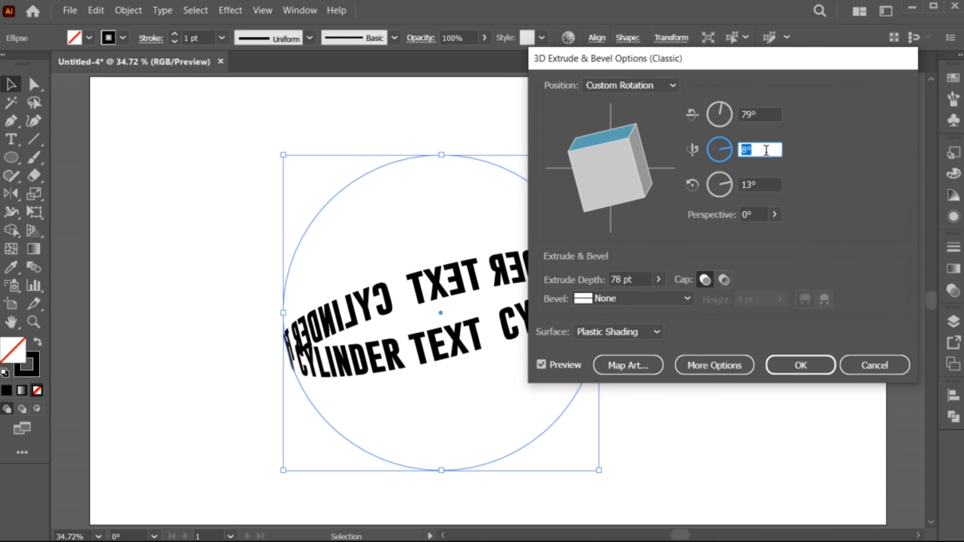
pyautogui.press('Down')
pyautogui.press('Down')
pyautogui.press('Down')
pyautogui.press('Down')
pyautogui.press('Down')
pyautogui.press('Down')
pyautogui.press('Down')
pyautogui.press('Down')
pyautogui.press('Down')
pyautogui.press('Down')
pyautogui.press('Down')
pyautogui.press('Down')
pyautogui.press('Down')
pyautogui.press('Down')
pyautogui.press('Down')
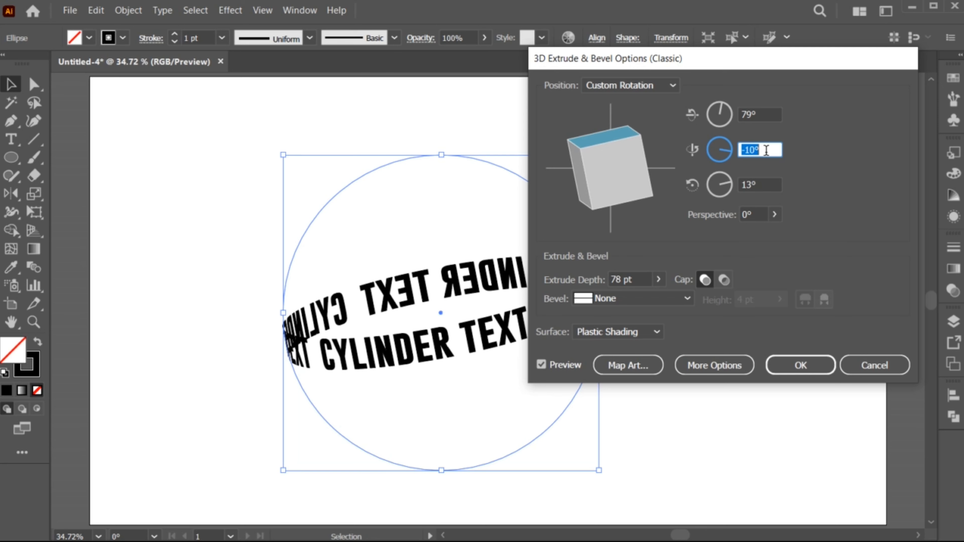
# Set the extrusion's rotation around the Z axis to 17°.
pyautogui.click(765, 184)
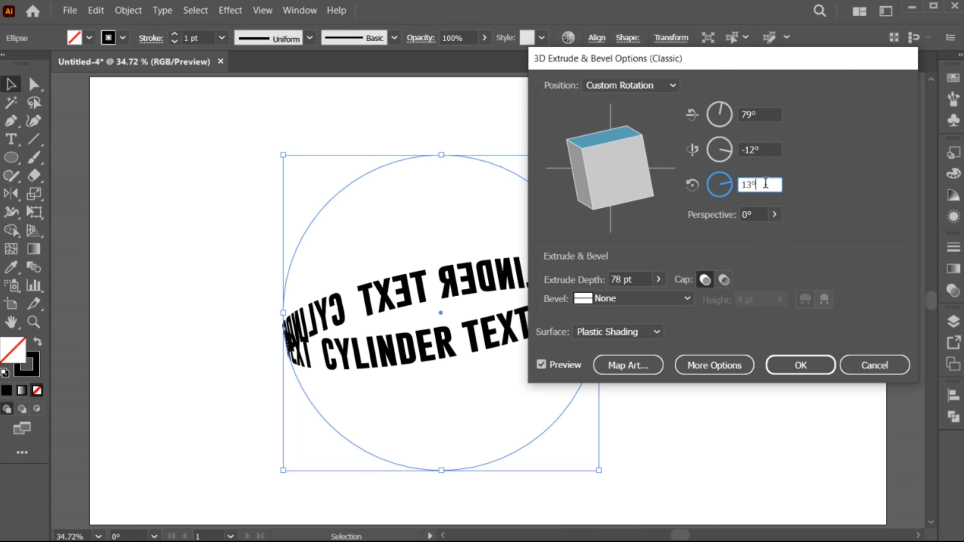
pyautogui.press('Up')
pyautogui.press('Up')
pyautogui.press('Up')
pyautogui.press('Up')
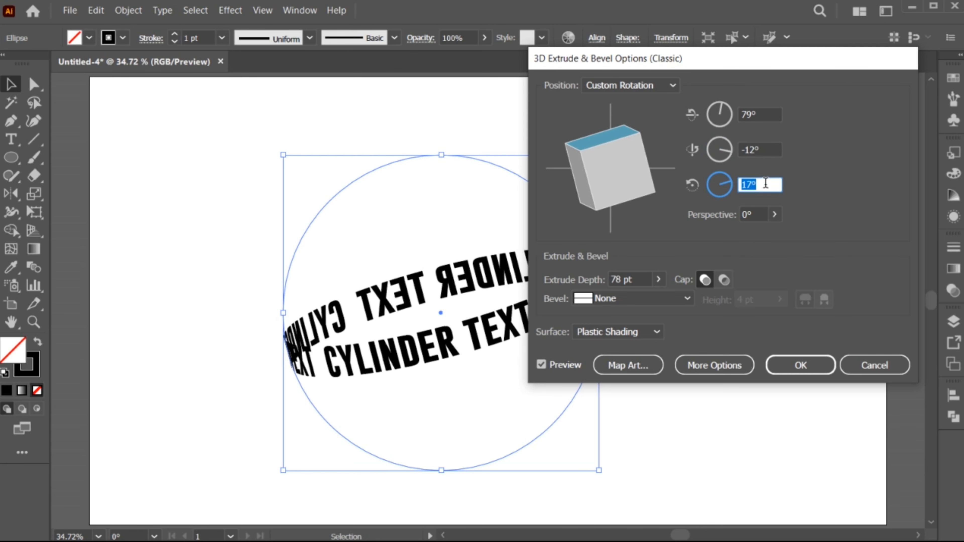
# Set the rotation around the X axis to 78° and apply the 3D extrude effect.
pyautogui.click(766, 114)
pyautogui.press('Down')
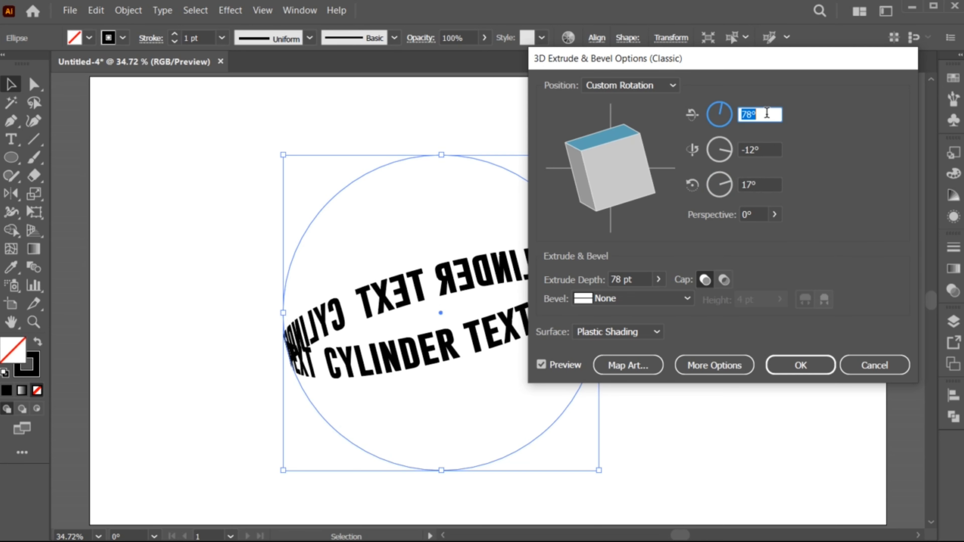
pyautogui.click(797, 364)
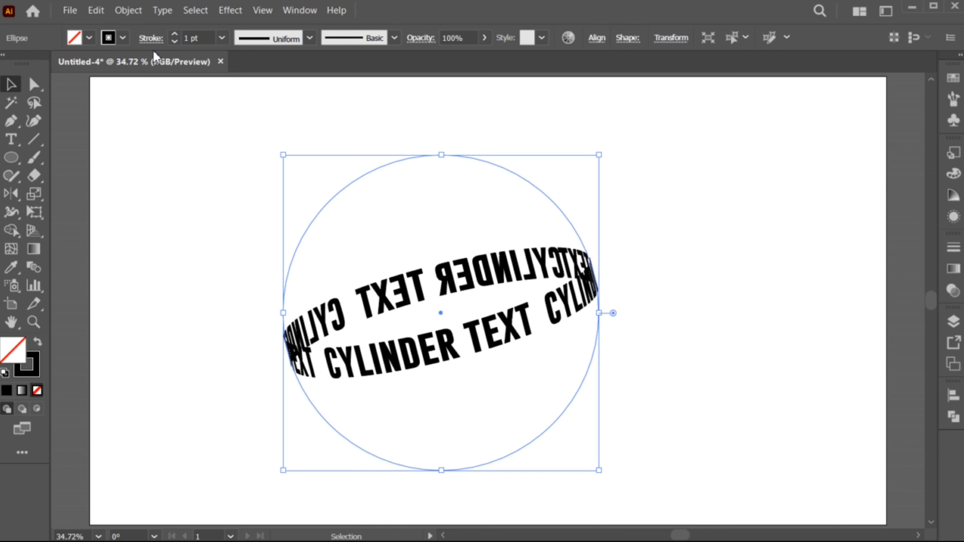
# Expand the appearance of the 3D text ring and ungroup the resulting artwork.
pyautogui.click(128, 10)
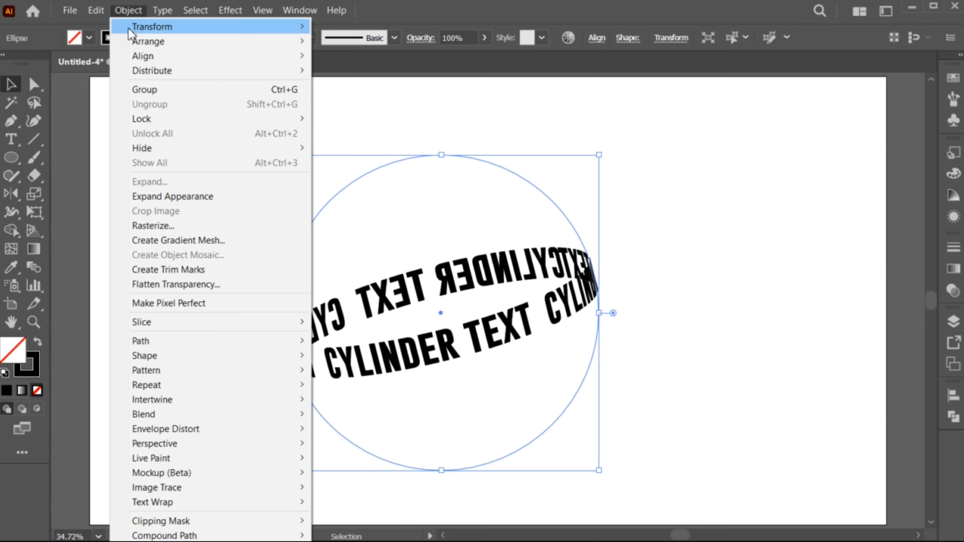
pyautogui.click(168, 197)
pyautogui.rightClick(317, 175)
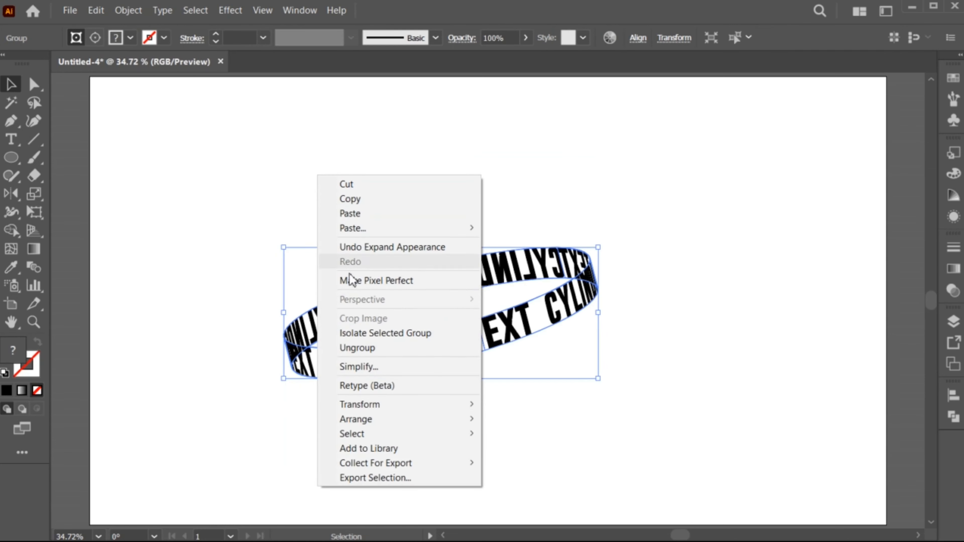
pyautogui.click(374, 353)
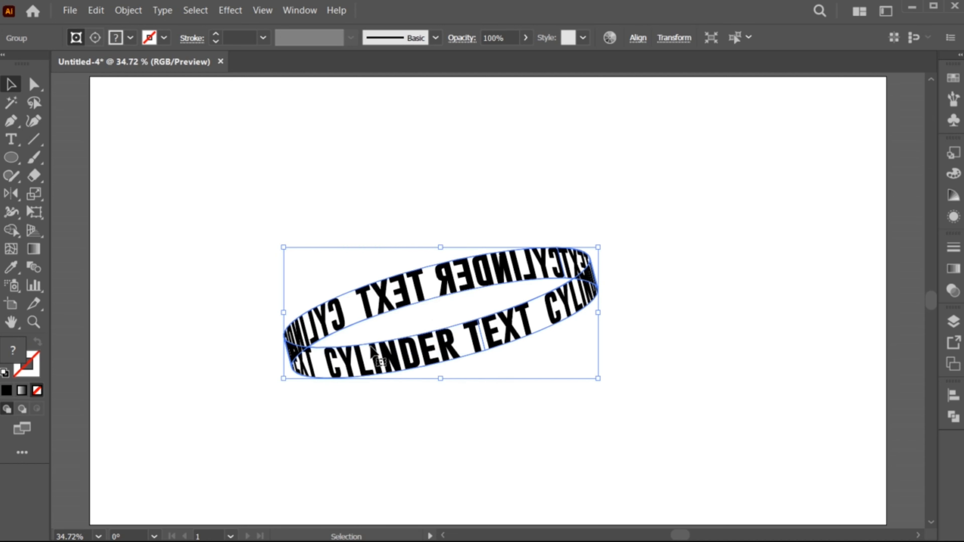
# Isolate the text ring group, select all its black lettering with the Magic Wand tool and cut it.
pyautogui.doubleClick(383, 300)
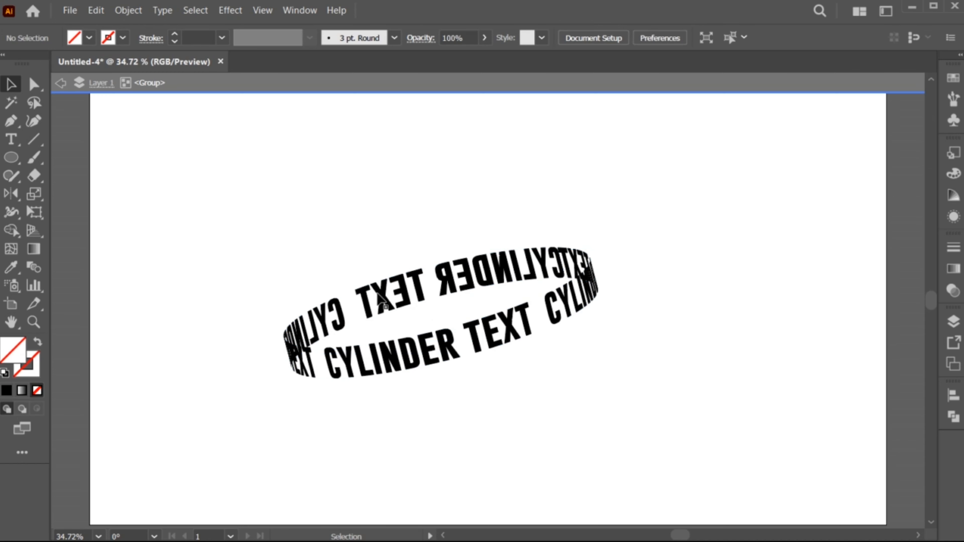
pyautogui.click(12, 103)
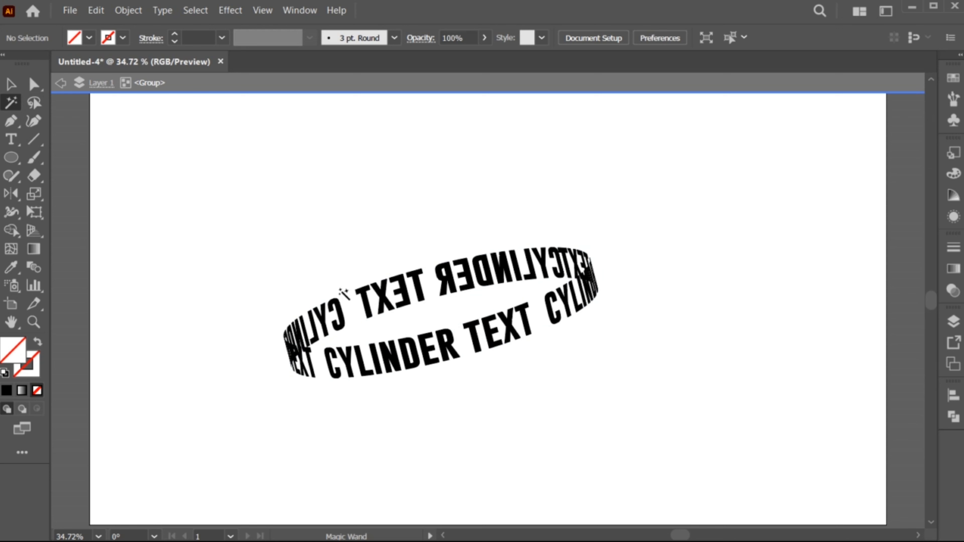
pyautogui.click(383, 300)
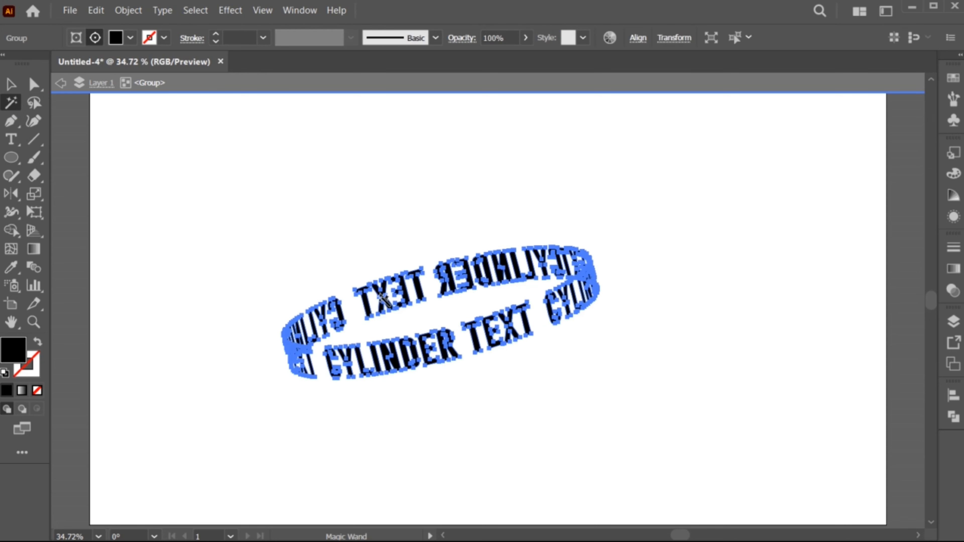
pyautogui.click(95, 11)
pyautogui.click(125, 58)
# Select and delete the leftover invisible ring outlines, and exit isolation mode.
pyautogui.press('v')
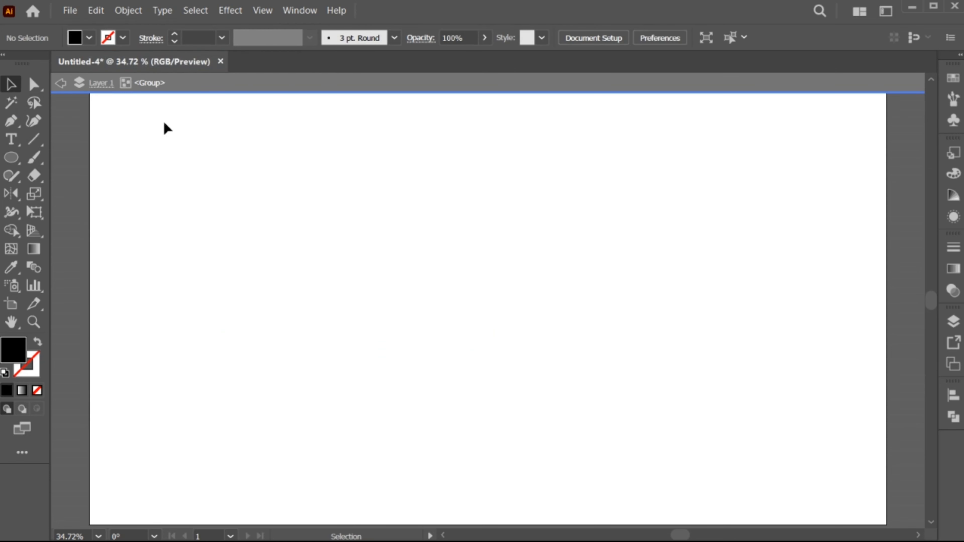
pyautogui.hotkey('ctrl', 'a')
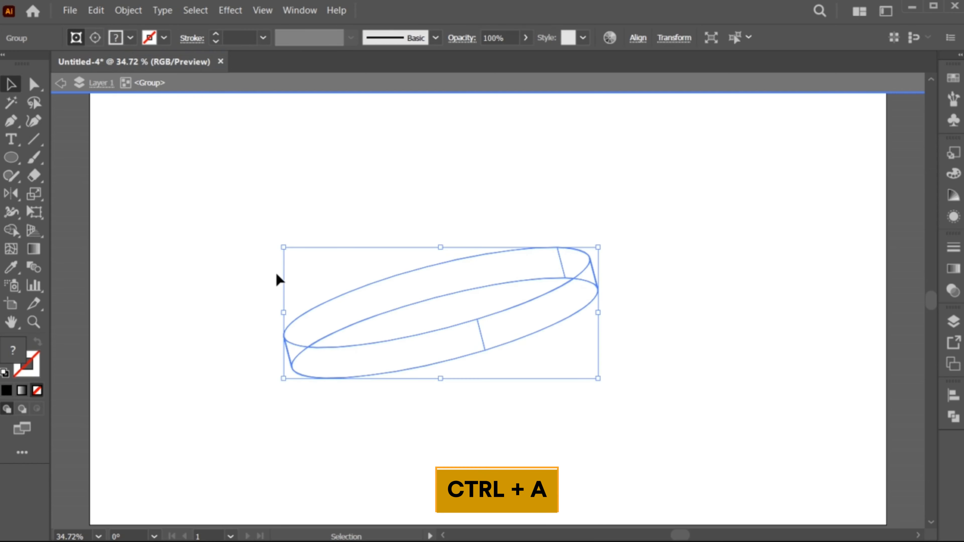
pyautogui.click(276, 274)
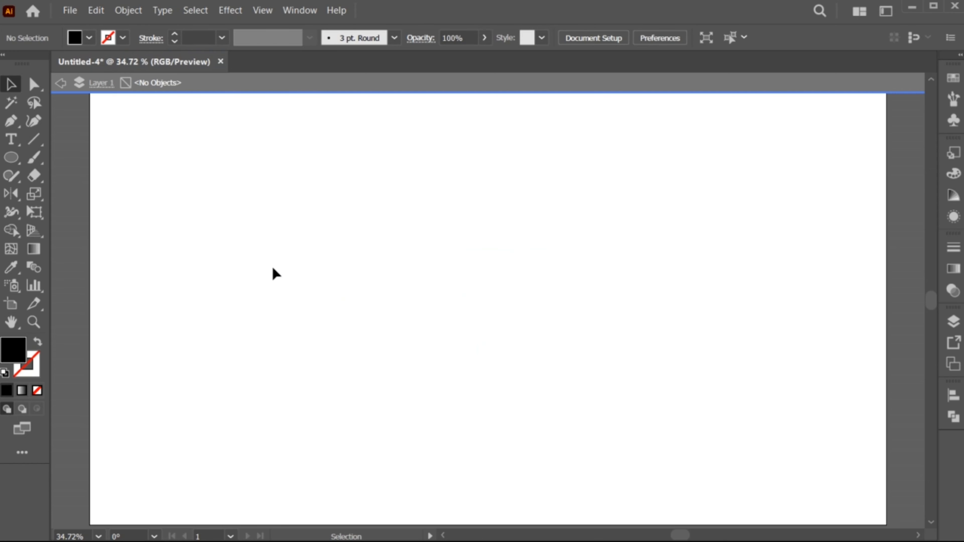
pyautogui.click(60, 83)
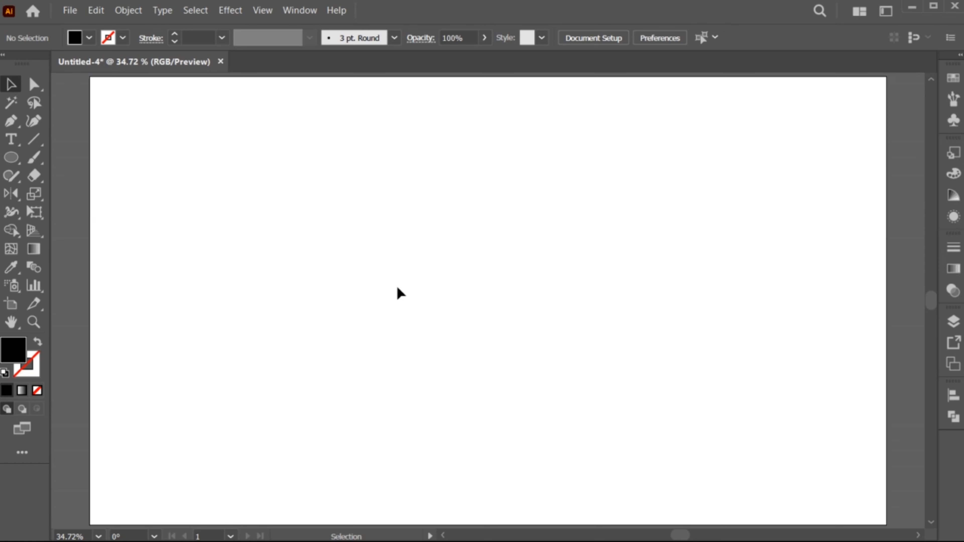
# Paste the cut lettering in front at its original place on the artboard and deselect it.
pyautogui.click(95, 10)
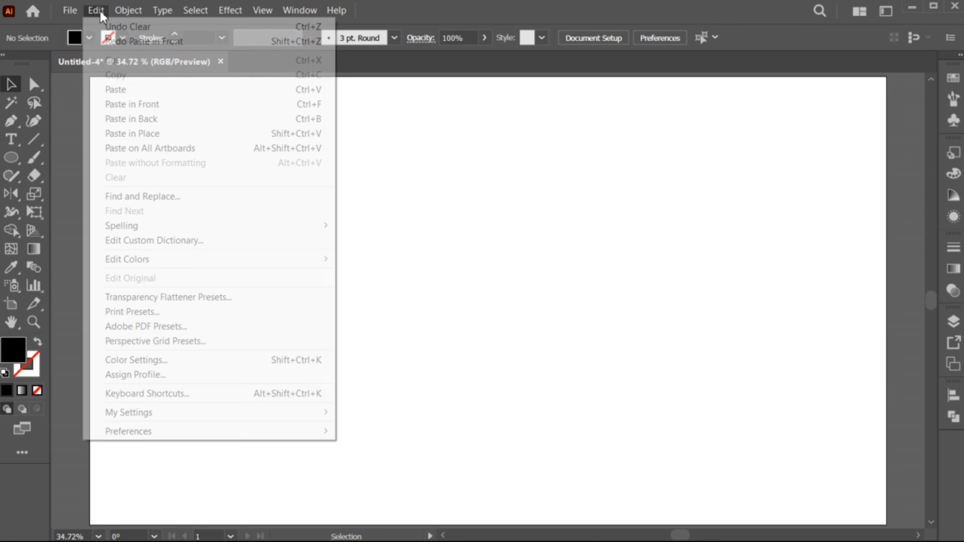
pyautogui.click(145, 104)
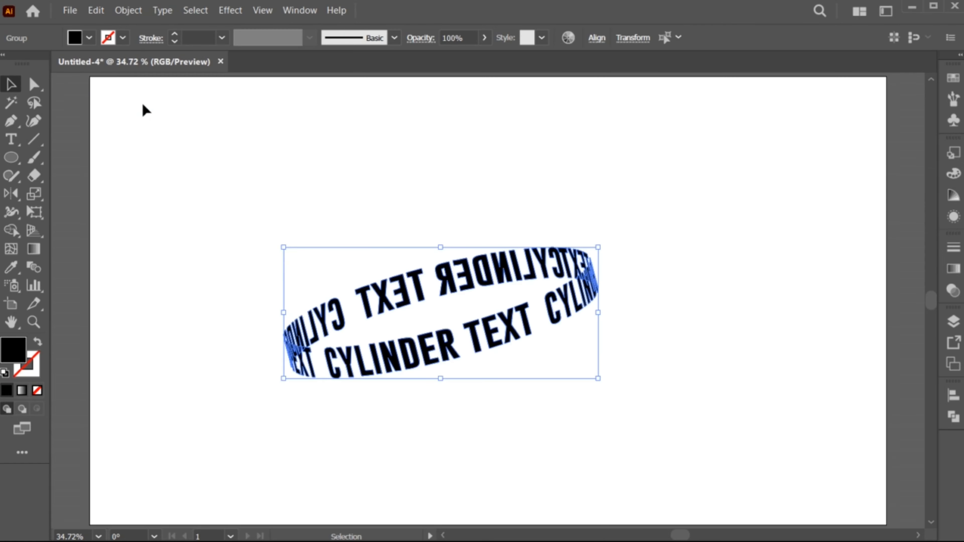
pyautogui.click(383, 383)
# Fill the whole cylinder text ring with orange FF7F00 and deselect it.
pyautogui.moveTo(256, 249); pyautogui.dragTo(650, 363)
pyautogui.doubleClick(11, 360)
pyautogui.moveTo(707, 174); pyautogui.dragTo(759, 155)
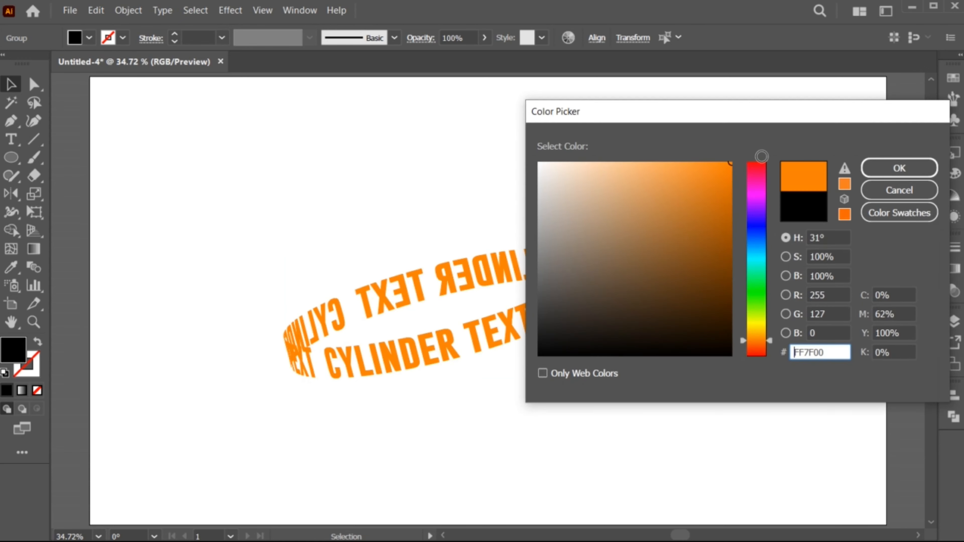
pyautogui.moveTo(743, 337); pyautogui.dragTo(744, 337)
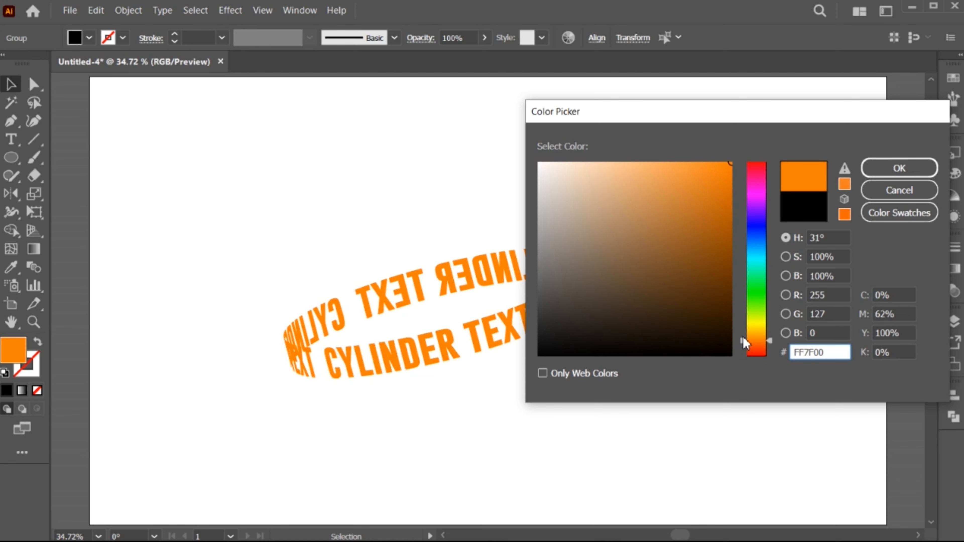
pyautogui.click(899, 168)
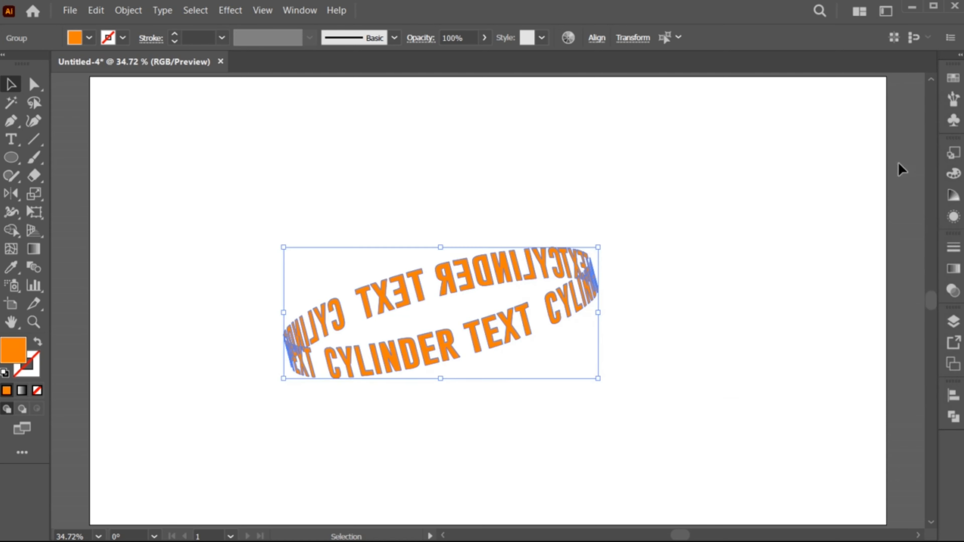
pyautogui.click(520, 427)
# Draw a rectangle covering the whole artboard, slightly overlapping its edges.
pyautogui.hotkey('ctrl', 'space')
pyautogui.moveTo(536, 433); pyautogui.dragTo(515, 423)
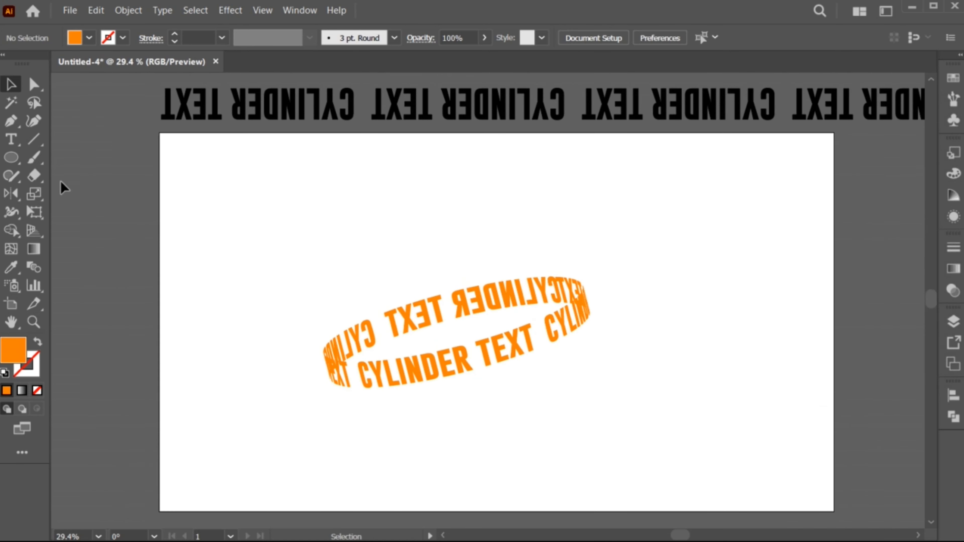
pyautogui.moveTo(11, 157); pyautogui.dragTo(76, 157)
pyautogui.moveTo(155, 131); pyautogui.dragTo(840, 516)
# Fill the artboard-sized rectangle with dark brown 2D140E.
pyautogui.doubleClick(7, 355)
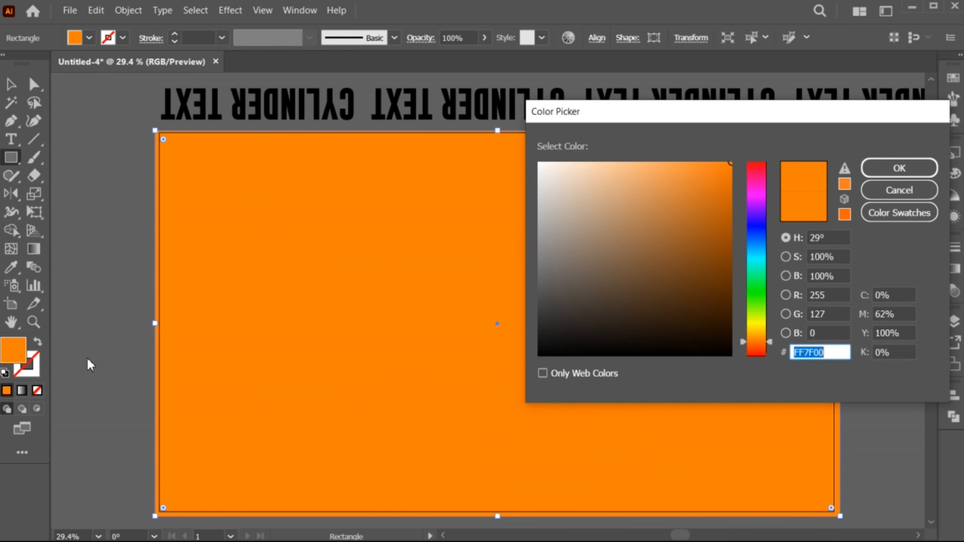
pyautogui.moveTo(745, 342); pyautogui.dragTo(745, 351)
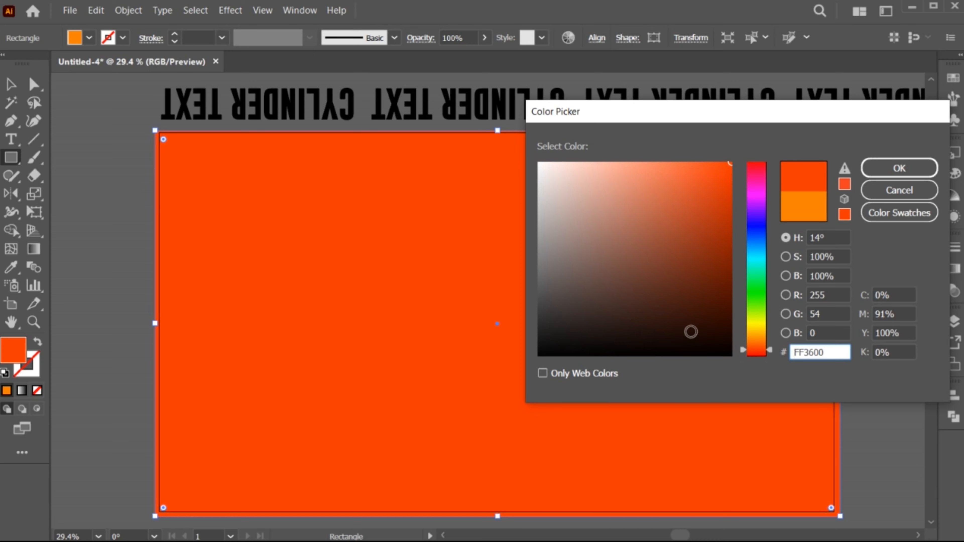
pyautogui.moveTo(690, 332); pyautogui.dragTo(674, 321)
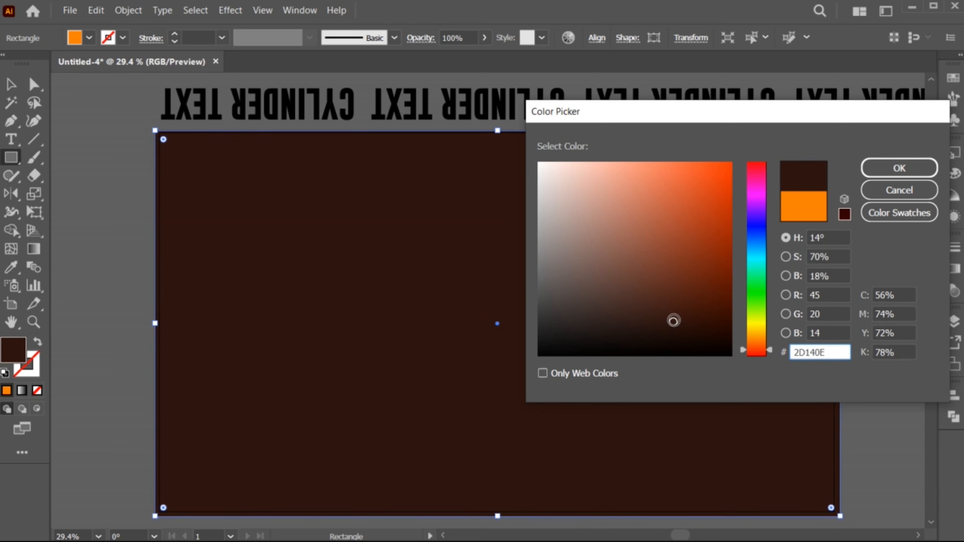
pyautogui.click(896, 167)
# Send the dark brown rectangle to the back, behind the orange cylinder text, and deselect it.
pyautogui.press('v')
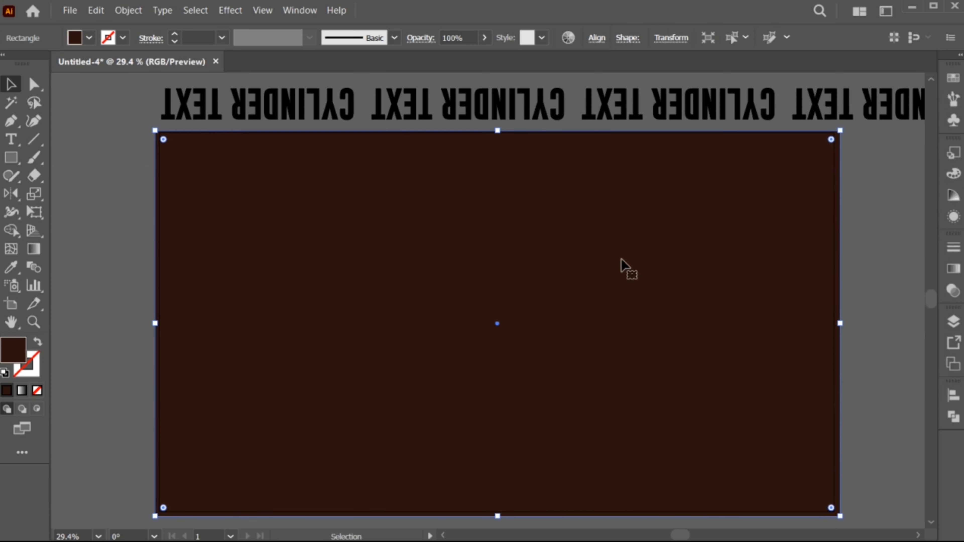
pyautogui.rightClick(285, 157)
pyautogui.moveTo(410, 476)
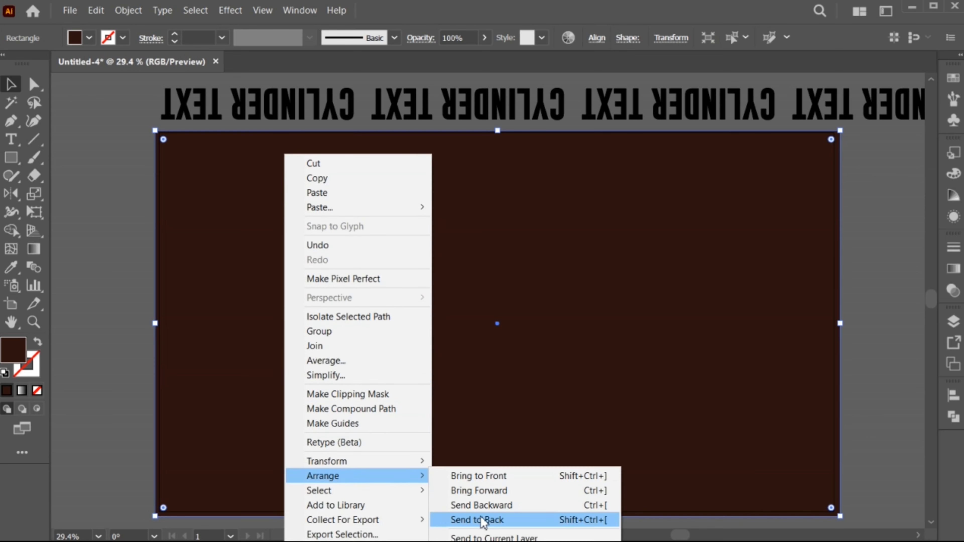
pyautogui.click(523, 519)
pyautogui.hotkey('ctrl', '0')
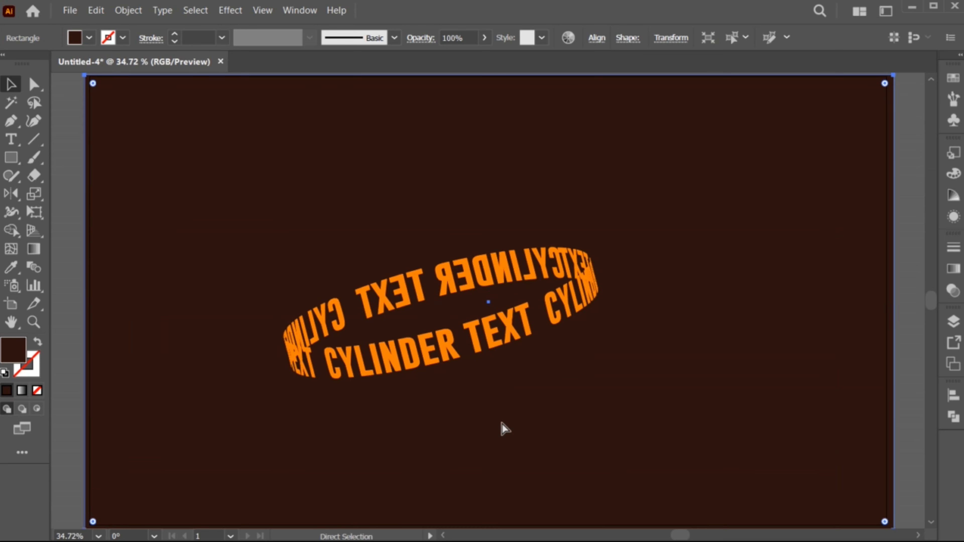
pyautogui.hotkey('ctrl', 'shift', 'a')
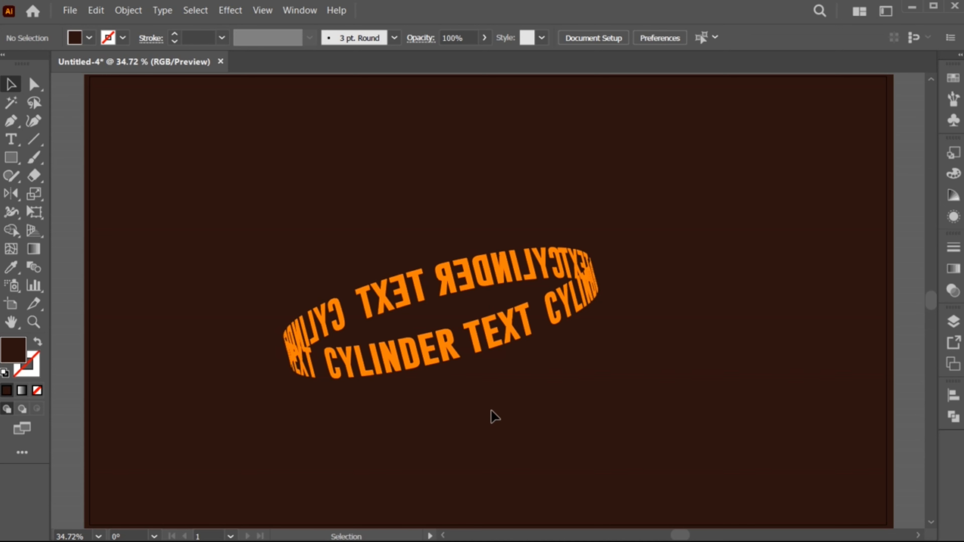
# Enlarge the whole cylinder text ring slightly, centre it on the artboard and deselect it.
pyautogui.moveTo(262, 228); pyautogui.dragTo(625, 396)
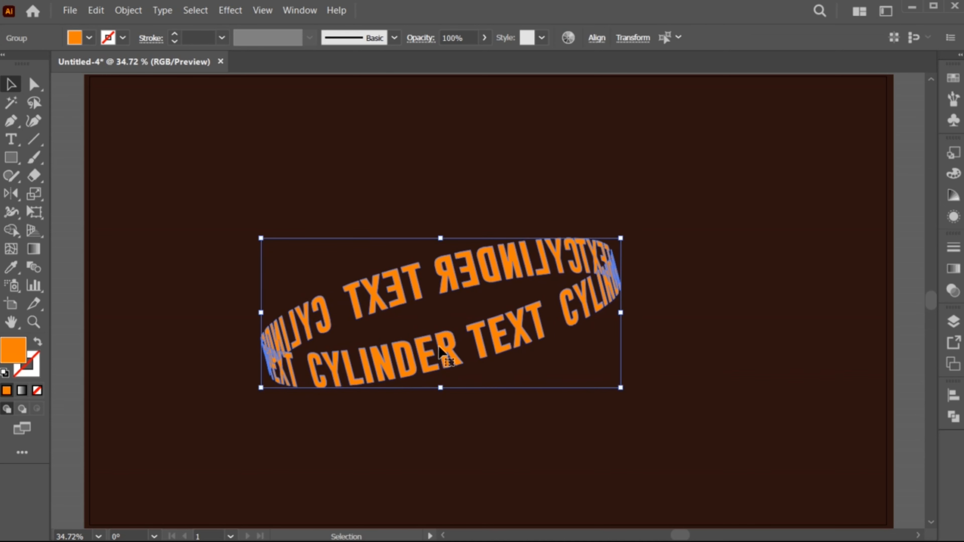
pyautogui.moveTo(445, 357); pyautogui.dragTo(487, 332)
pyautogui.click(463, 411)
# Fill both pieces of the mirrored lettering on the ring's far side with a darker orange-brown and deselect them.
pyautogui.click(315, 318)
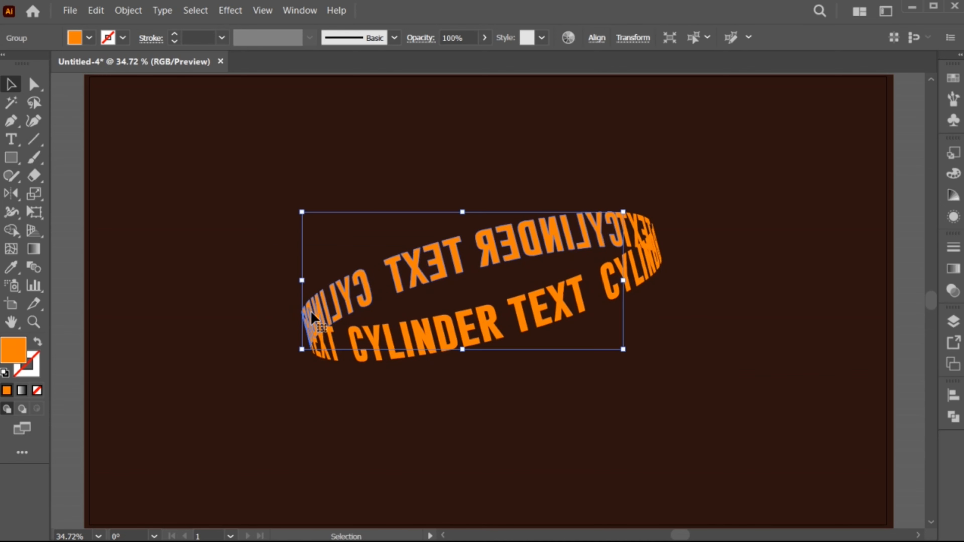
pyautogui.keyDown('shift'); pyautogui.click(638, 230); pyautogui.keyUp('shift')
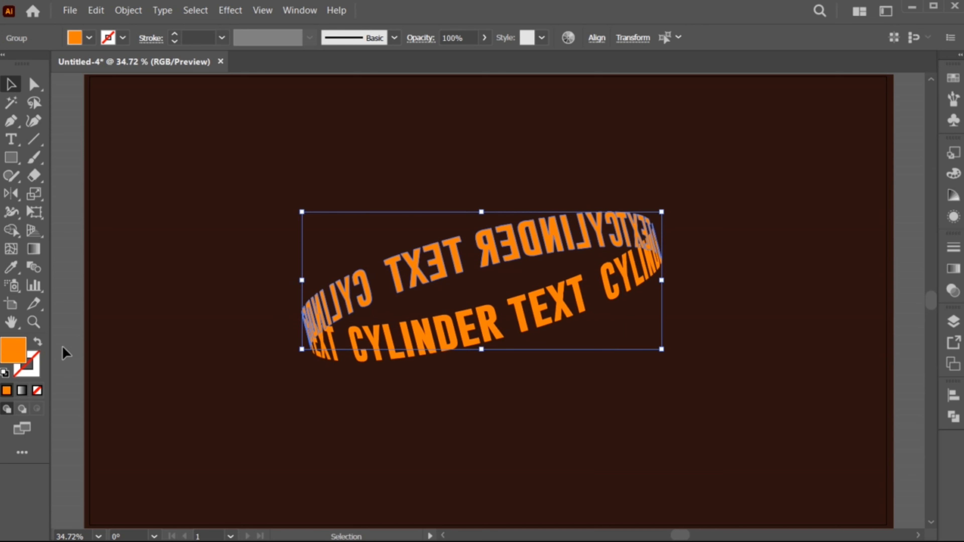
pyautogui.doubleClick(14, 353)
pyautogui.moveTo(708, 204)
pyautogui.mouseDown()
pyautogui.moveTo(714, 197)
pyautogui.moveTo(714, 217)
pyautogui.moveTo(740, 212)
pyautogui.moveTo(747, 223)
pyautogui.mouseUp()
pyautogui.click(899, 168)
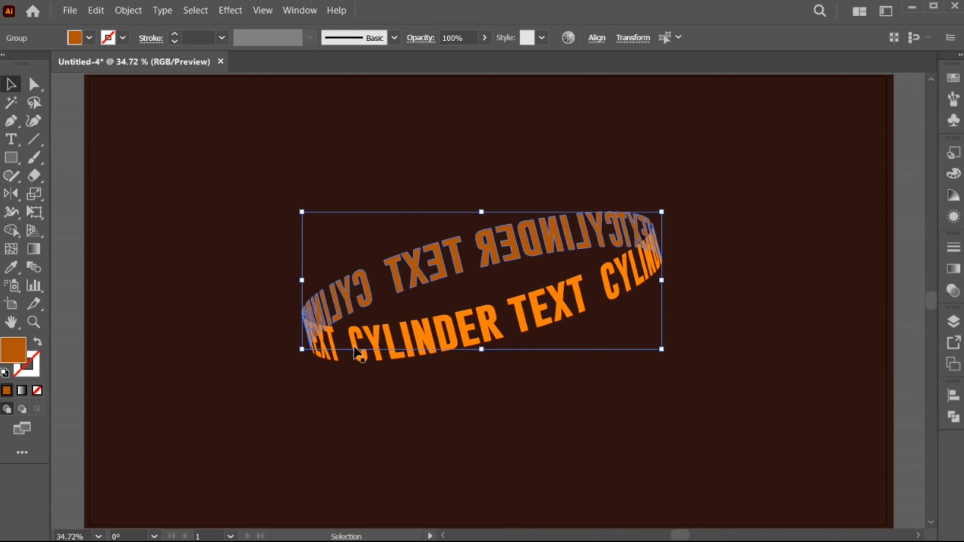
pyautogui.click(593, 473)
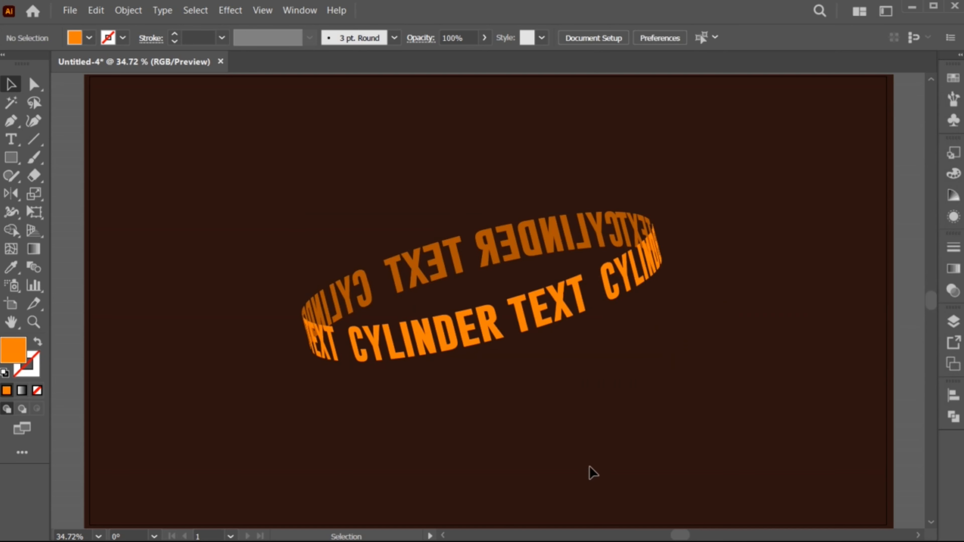